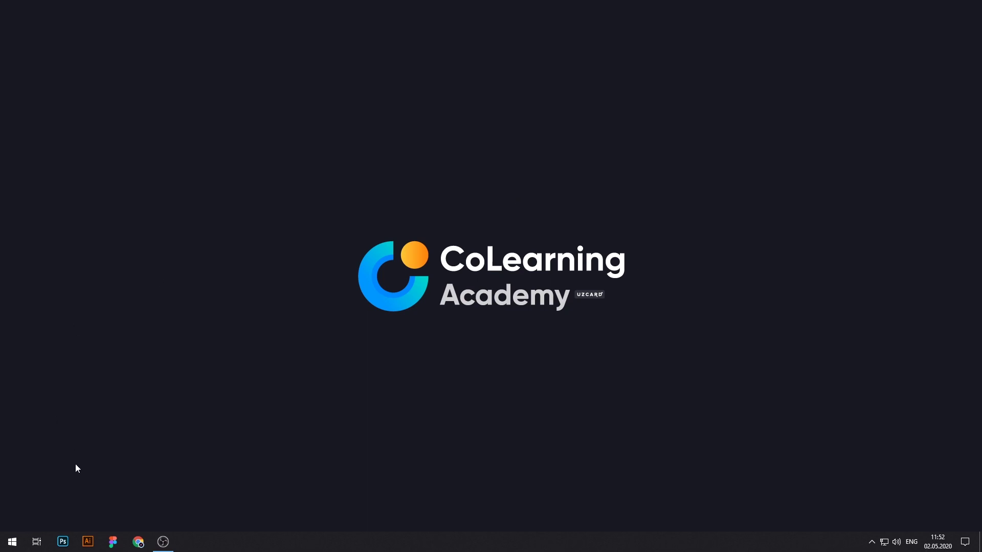
Step: Launch Photoshop, switch to Chrome and search Dribbble for "fire logo"
click(63, 542)
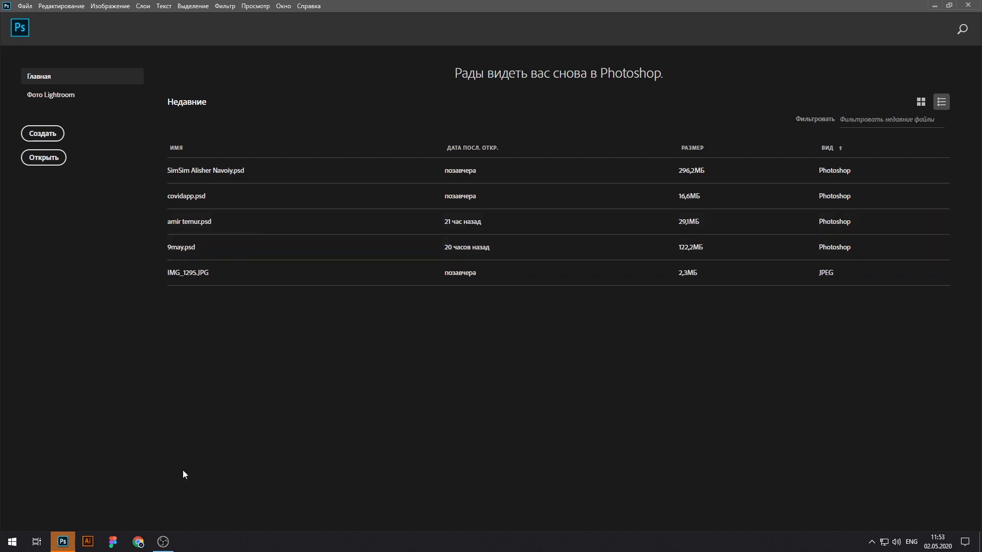
click(138, 543)
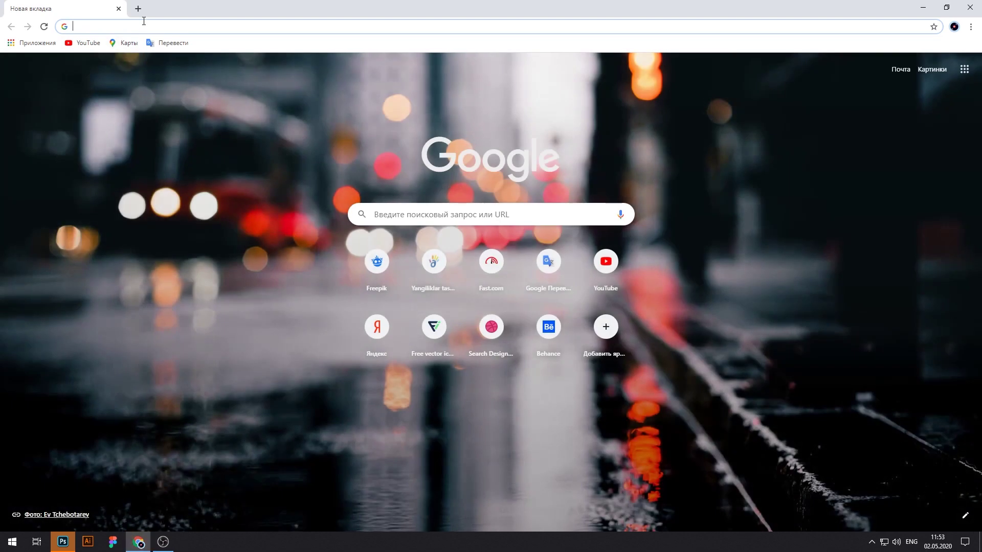
text(dribbble.com/search/triangle logo design)
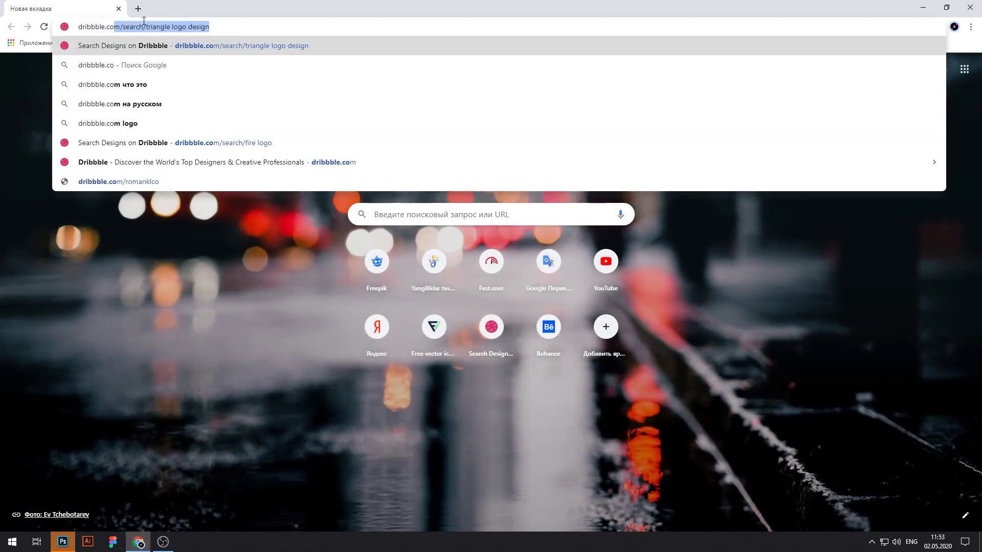
key(Return)
triple_click(813, 82)
text(fire logo)
key(Return)
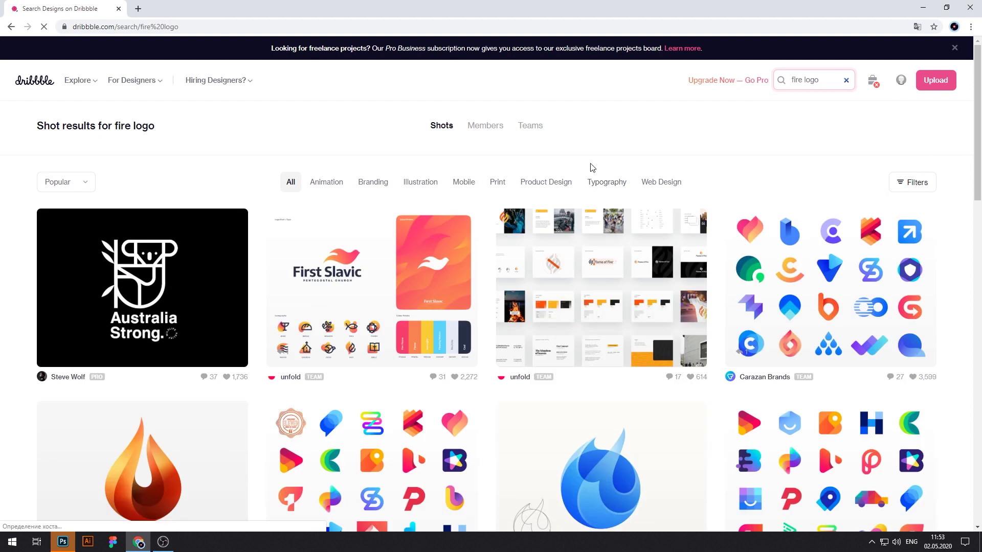
Step: Find the pink "Fire bird !" shot among the results, open it and copy its image
scroll(589, 169, down, 4)
scroll(588, 166, down, 2)
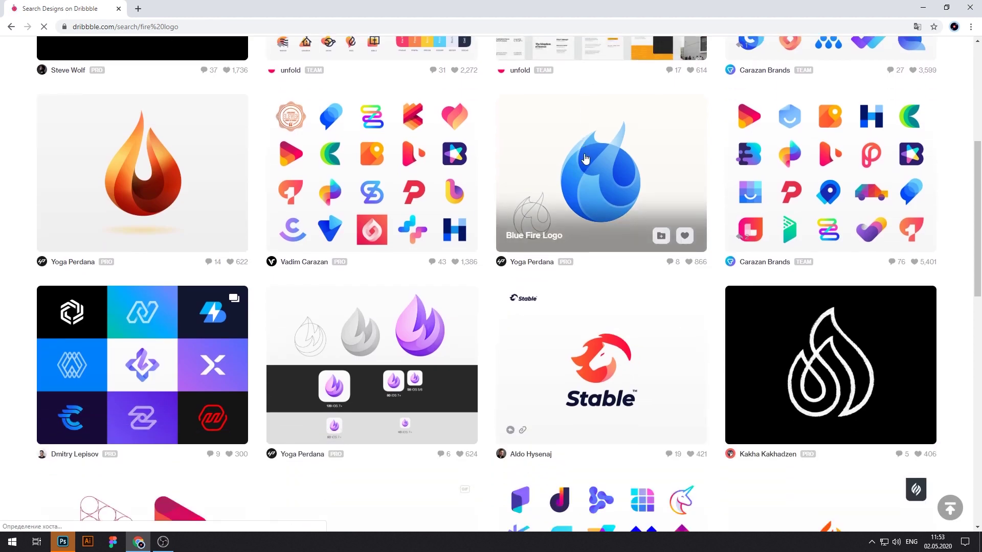
scroll(586, 159, down, 10)
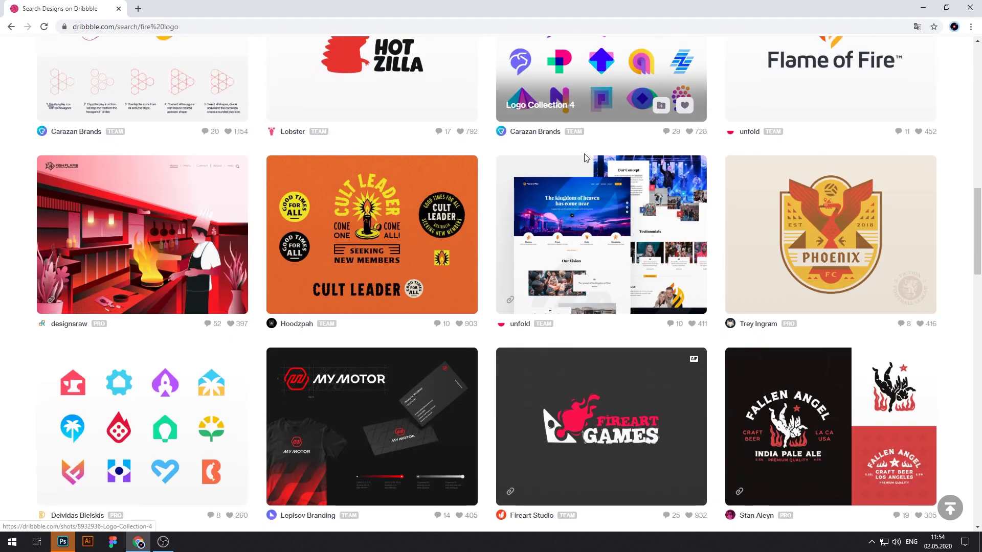
scroll(586, 158, down, 18)
scroll(585, 158, down, 12)
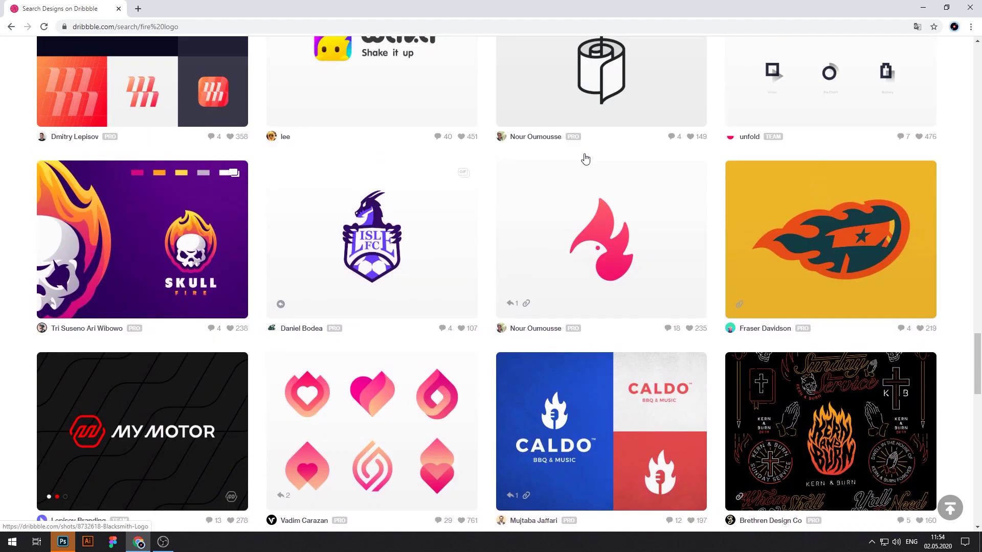
click(586, 217)
scroll(529, 230, down, 2)
scroll(528, 229, down, 3)
scroll(526, 228, up, 5)
right_click(439, 211)
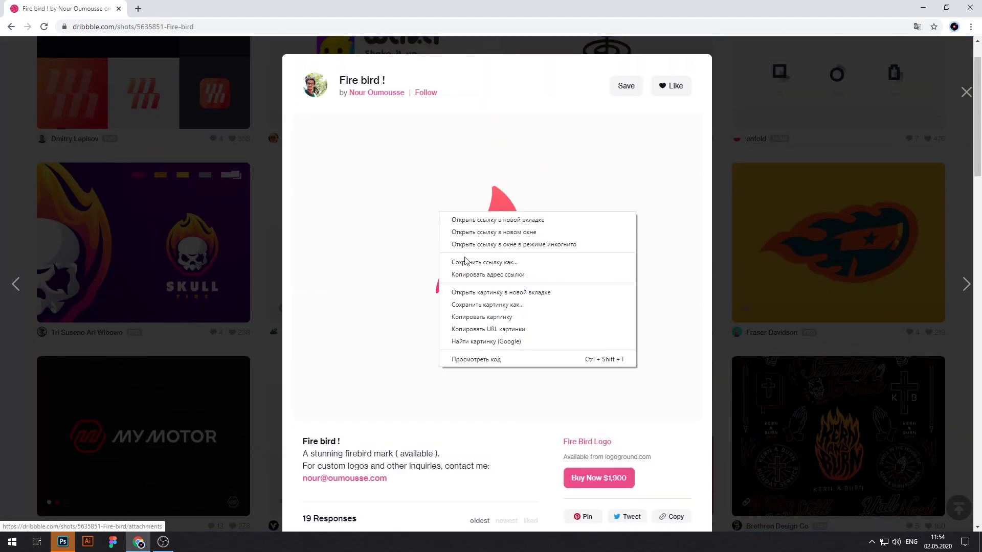
click(481, 317)
Step: Create a 15000 × 15000 px document in Photoshop and paste the copied bird logo into it
click(63, 542)
click(42, 134)
click(633, 119)
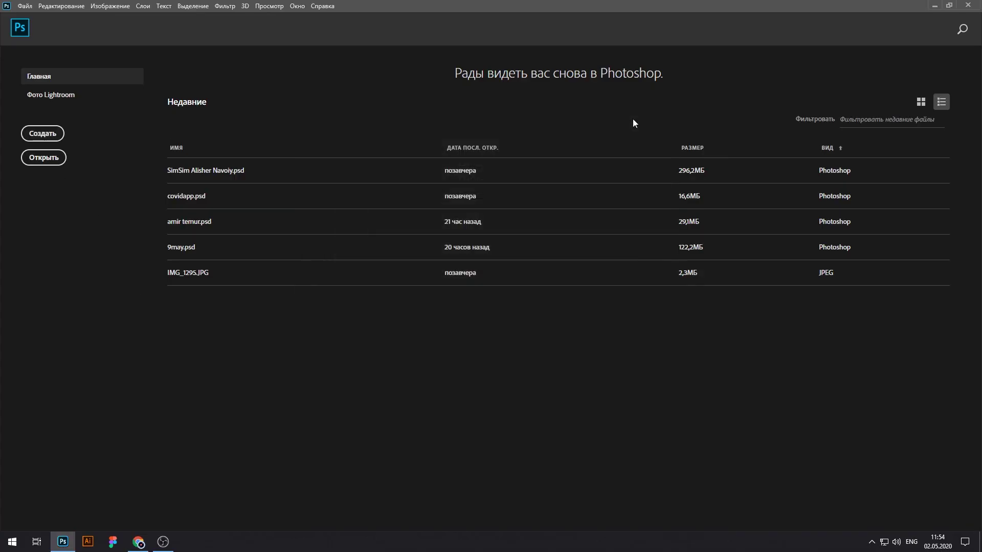
key(ctrl+v)
Step: Enlarge the pasted bird logo on the canvas so that it can be traced
key(v)
drag(378, 297, 395, 400)
key(Return)
drag(395, 319, 420, 320)
drag(419, 320, 472, 397)
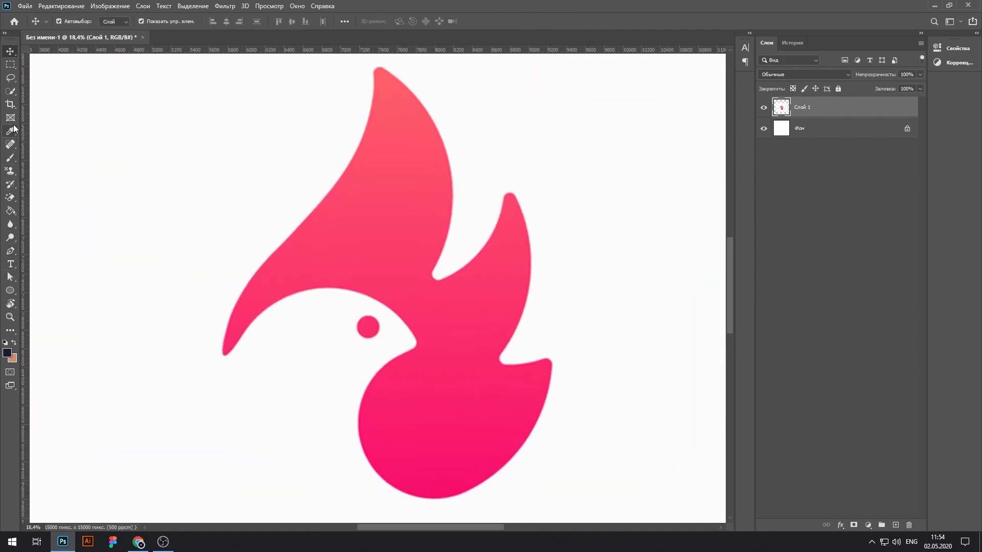
Step: Set the Pen tool to a pink fill sampled from the logo and no stroke, and start the shape at the beak tip
key(p)
click(127, 21)
click(170, 21)
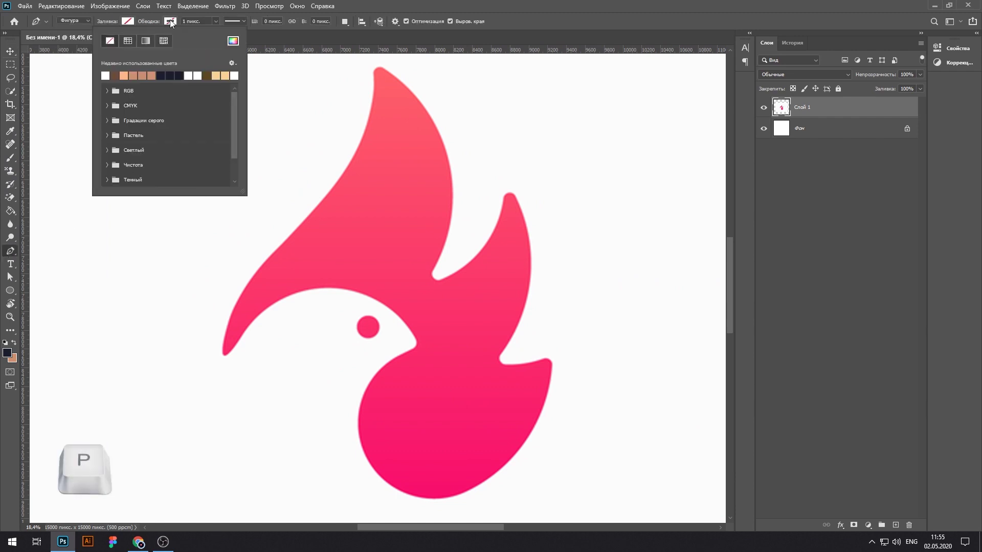
click(128, 21)
click(190, 42)
click(240, 326)
key(Return)
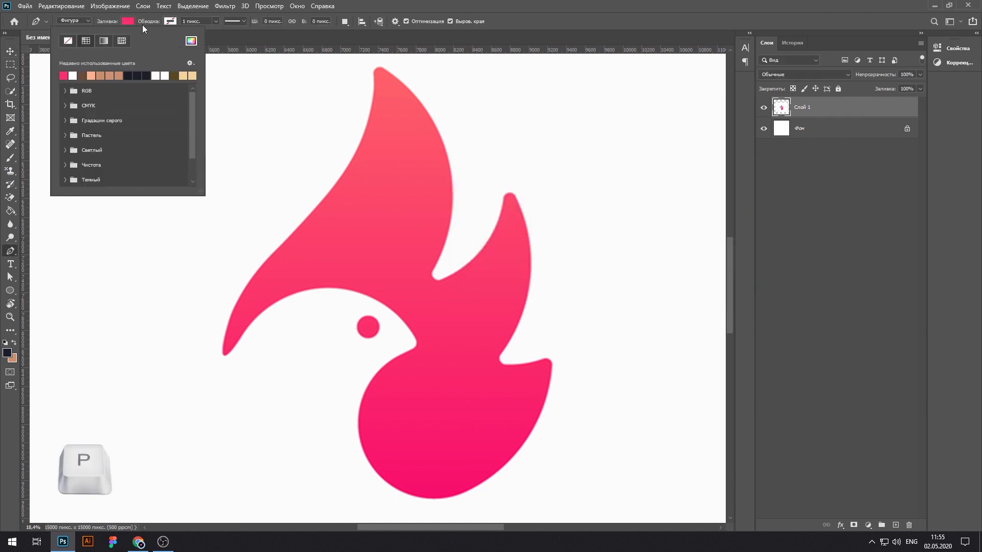
click(142, 26)
click(222, 353)
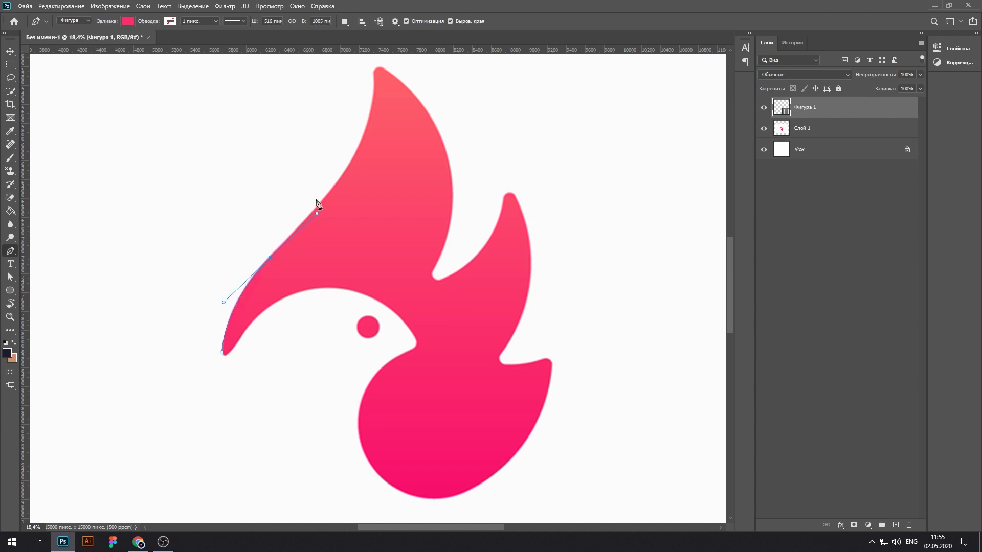
drag(373, 100, 390, 111)
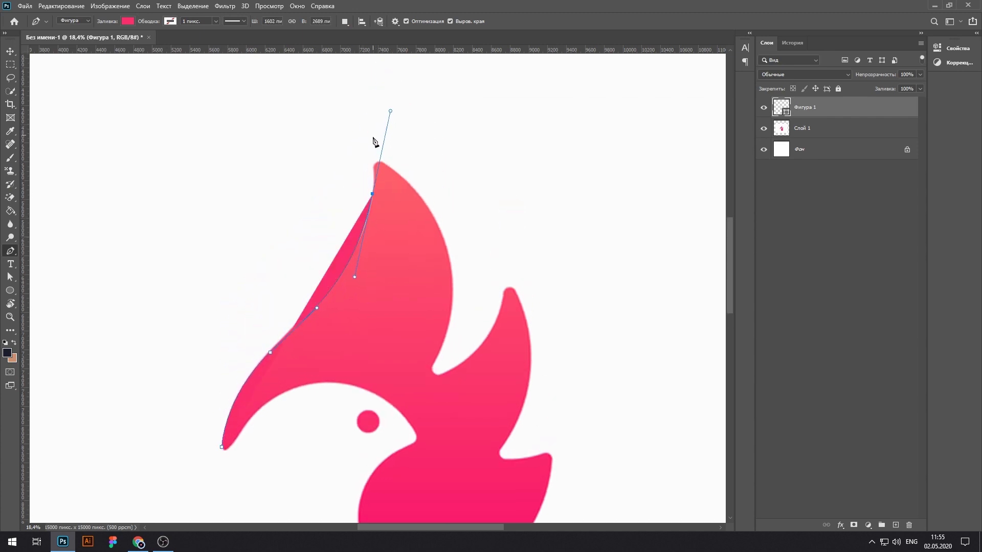
drag(380, 161, 381, 160)
key(ctrl+z)
key(ctrl+z)
key(ctrl+z)
Step: Trace the beak's outer edge, the tall feather and the notch up to the second feather's tip with curved pen segments
drag(250, 374, 274, 345)
drag(339, 273, 346, 261)
drag(374, 168, 368, 111)
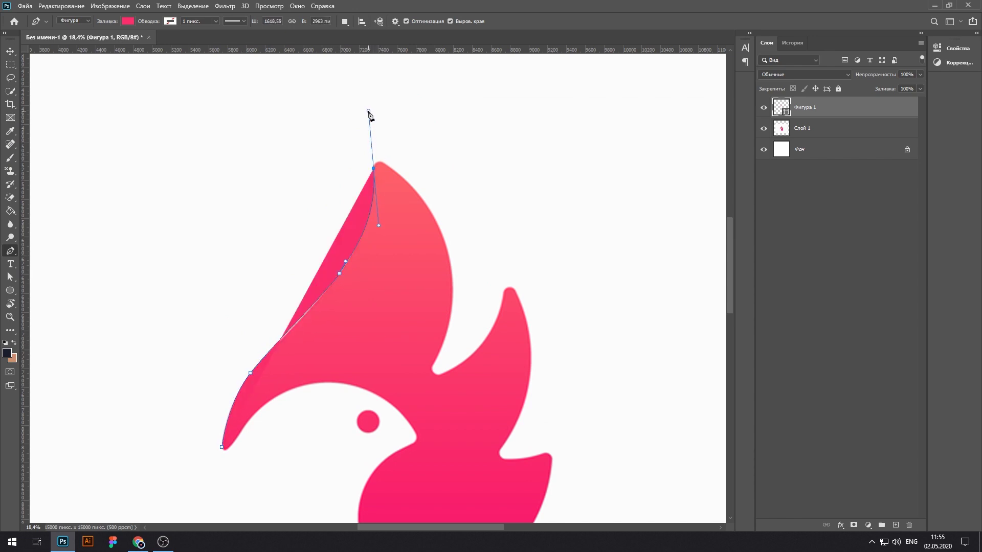
drag(445, 241, 448, 257)
drag(413, 389, 414, 388)
drag(483, 341, 531, 224)
key(ctrl+z)
key(ctrl+z)
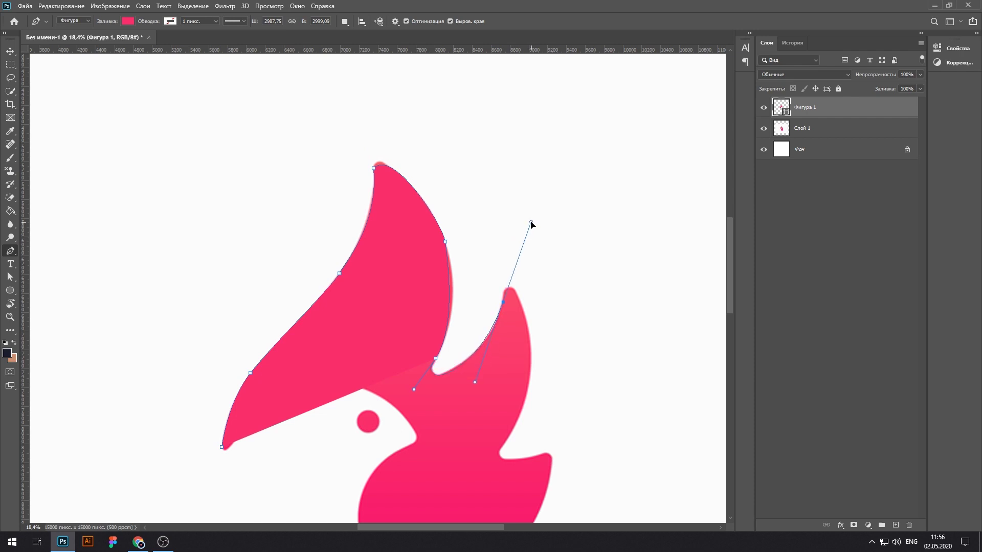
drag(530, 376, 527, 388)
key(ctrl+z)
drag(506, 439, 478, 458)
key(ctrl+z)
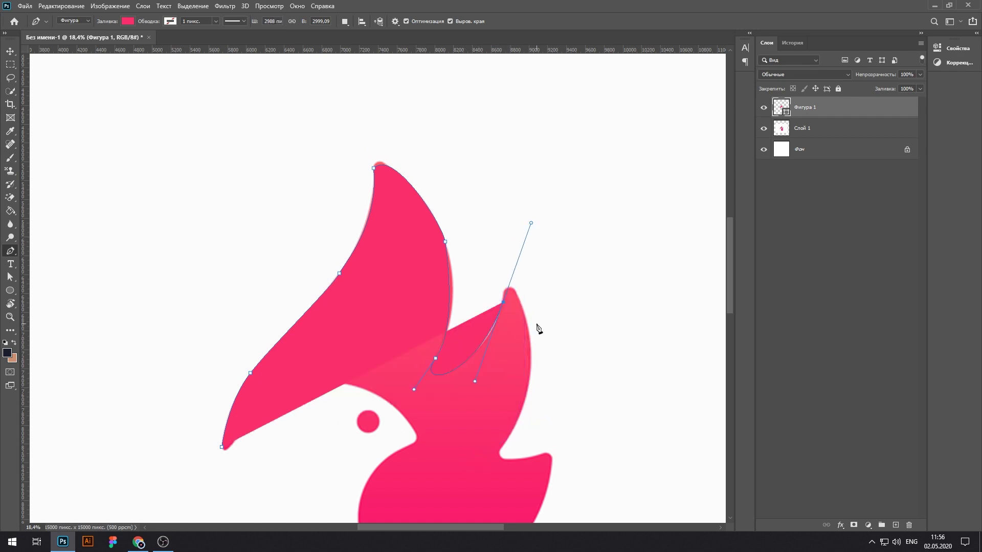
Step: Trace the second feather's outer edge, the tail point and the underside of the body, and lower the shape's opacity to 55%
drag(529, 368, 549, 481)
click(503, 445)
drag(538, 499, 559, 324)
drag(488, 415, 433, 433)
key(5)
key(5)
Step: Trace the round body, throat and face arc, close the outline at the beak tip, and hide the reference image
drag(384, 315, 403, 232)
click(436, 263)
key(ctrl+z)
key(ctrl+z)
drag(391, 384, 376, 367)
drag(414, 273, 434, 266)
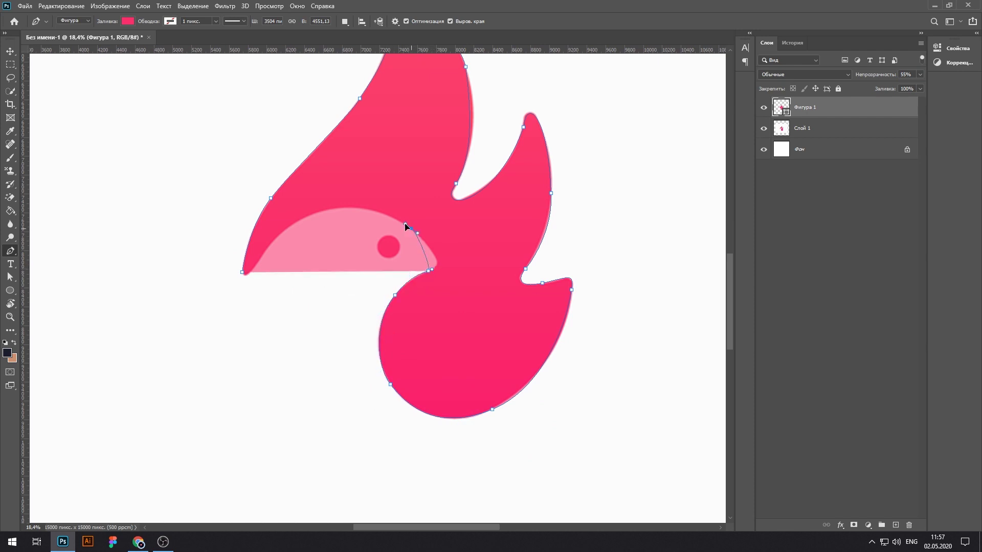
drag(366, 192, 369, 190)
drag(273, 241, 250, 281)
key(v)
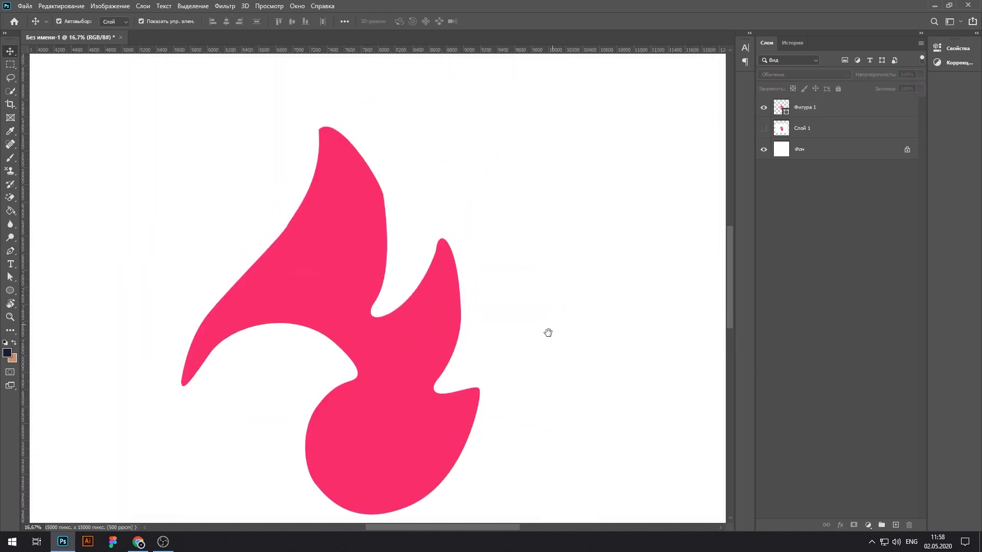
Step: Smooth the kink on the tall feather's outer edge by adjusting its anchor points and handles
key(a)
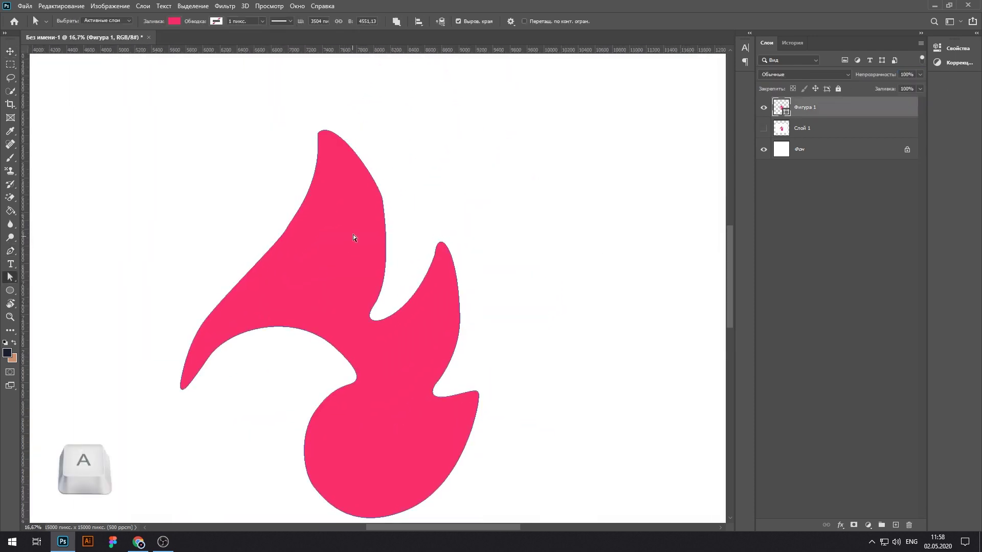
drag(384, 214, 386, 213)
click(512, 199)
scroll(374, 188, up, 6)
click(418, 301)
drag(445, 390, 464, 464)
drag(394, 220, 373, 138)
drag(426, 200, 353, 206)
click(545, 261)
key(ctrl+minus)
key(ctrl+minus)
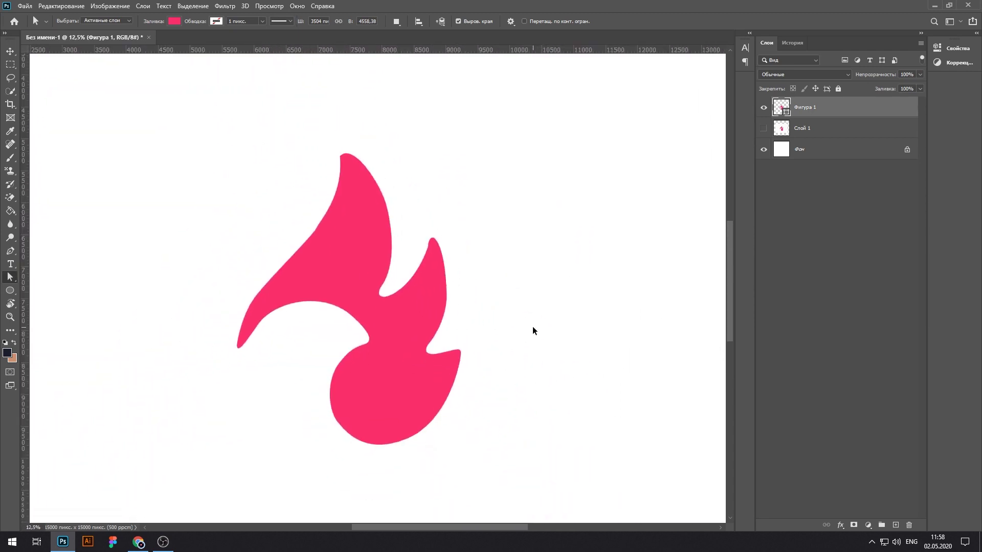
Step: Reshape the tall feather's tip by adding an anchor point on its inner edge and deleting the corner anchor point
click(341, 158)
drag(341, 158, 512, 371)
scroll(333, 224, down, 4)
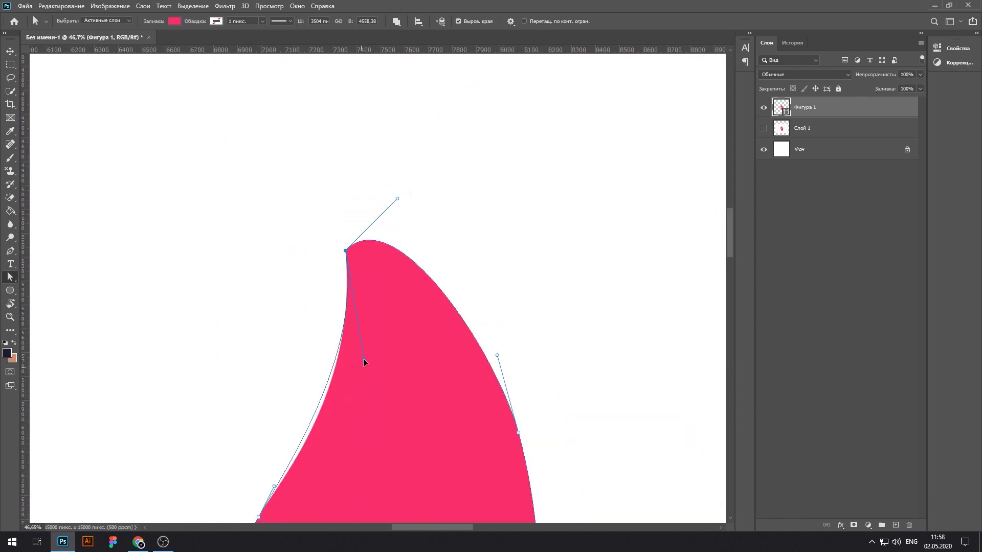
key(p)
click(342, 330)
click(345, 250)
scroll(364, 382, down, 3)
Step: Round off the tall feather's tip by adjusting the curve handles beside the added anchor point
key(a)
drag(323, 500, 352, 300)
key(p)
click(354, 315)
click(10, 52)
ctrl+click(152, 171)
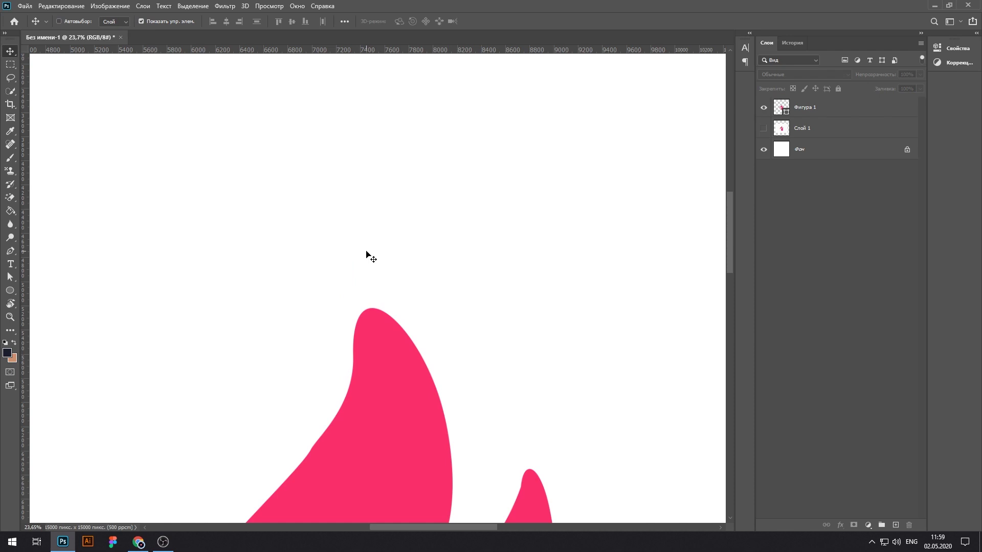
Step: Smooth the inner edge of the tall feather between its tip and the beak by adjusting anchor points and handles
scroll(367, 251, down, 4)
scroll(366, 255, up, 5)
key(a)
click(275, 331)
drag(298, 295, 299, 291)
click(239, 290)
drag(275, 331, 253, 360)
scroll(386, 226, up, 3)
click(339, 255)
drag(333, 66, 335, 114)
click(650, 333)
scroll(648, 330, down, 5)
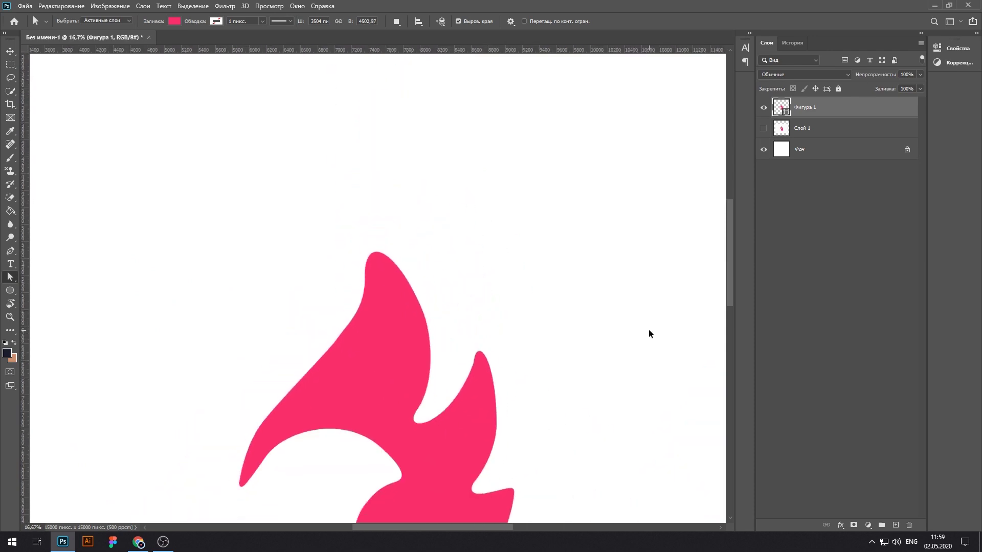
Step: Show the reference image again and draw an ellipse over the bird's eye
click(764, 128)
key(u)
scroll(351, 400, up, 5)
drag(408, 310, 465, 357)
Step: Erase the reference image's background and move the reference logo up beside the traced bird
key(v)
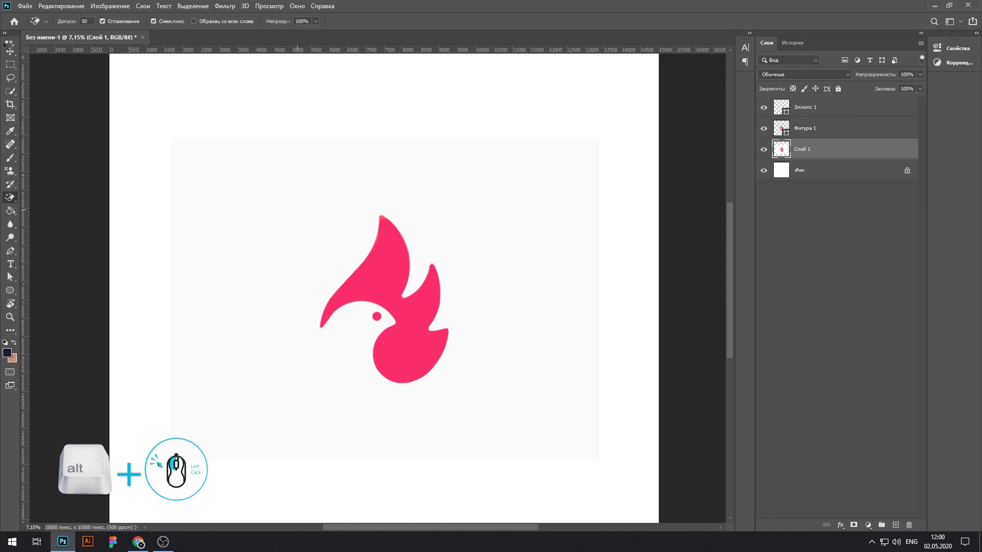
drag(361, 293, 492, 194)
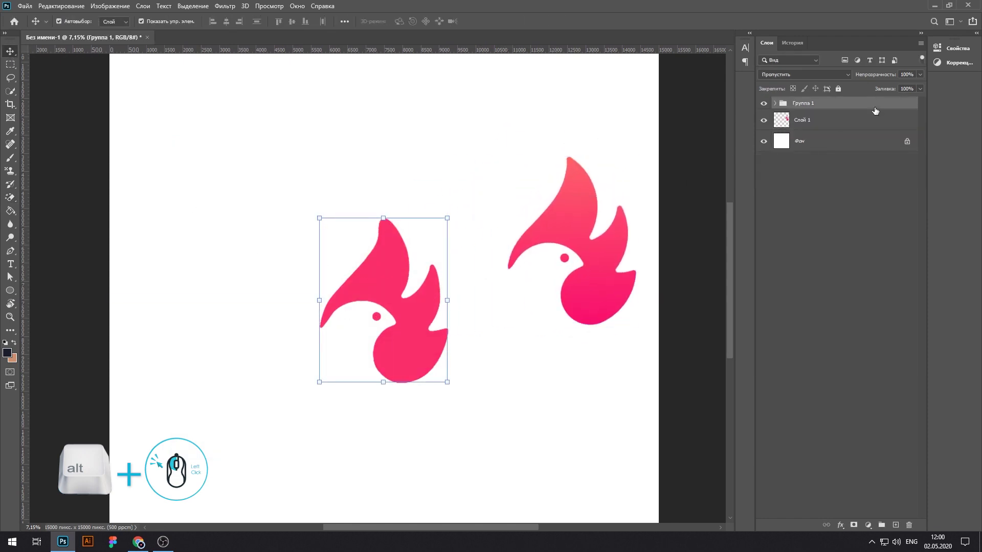
Step: Give the group of traced shapes a gradient overlay running from the coral to the deep pink sampled from the reference logo
double_click(875, 110)
click(541, 247)
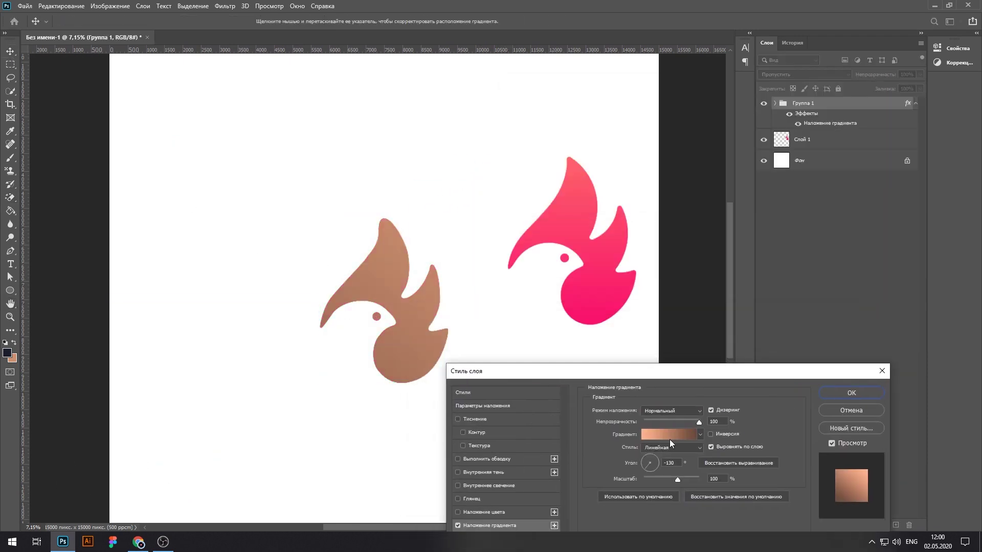
click(680, 409)
drag(561, 208, 688, 245)
click(860, 430)
click(596, 318)
click(634, 430)
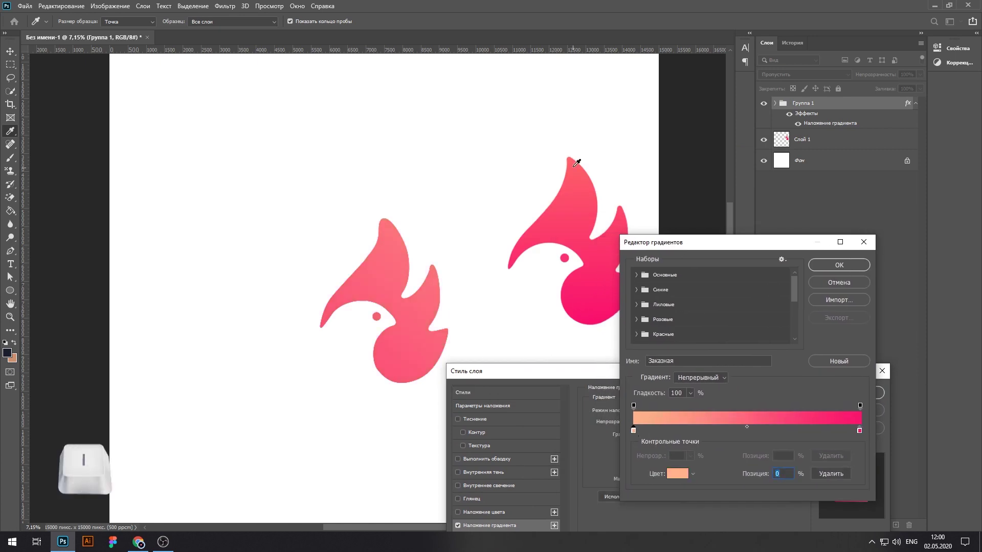
click(573, 165)
click(839, 264)
Step: Set the gradient overlay's angle to -124°, adjust its scale to match the reference, and apply the style
drag(649, 458, 644, 465)
drag(677, 480, 642, 481)
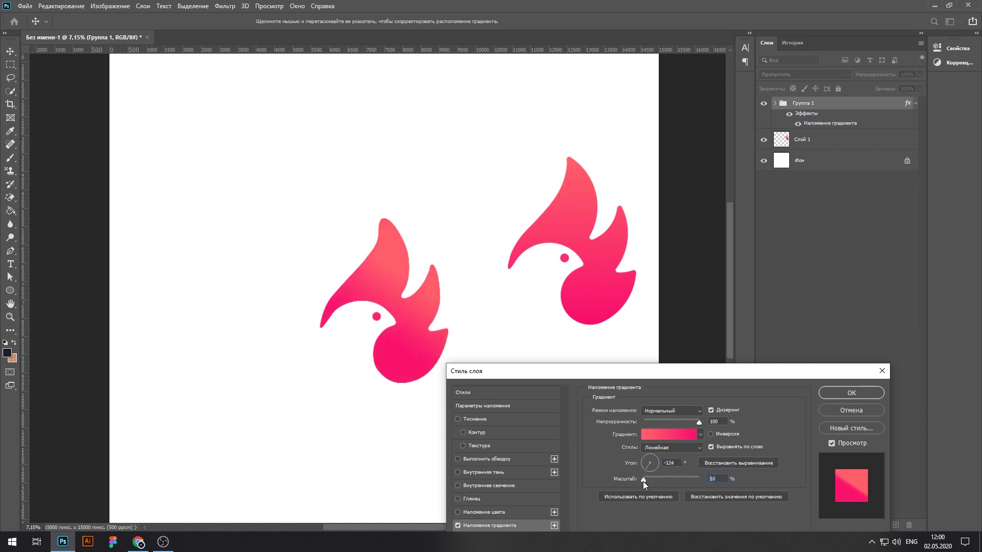
click(850, 394)
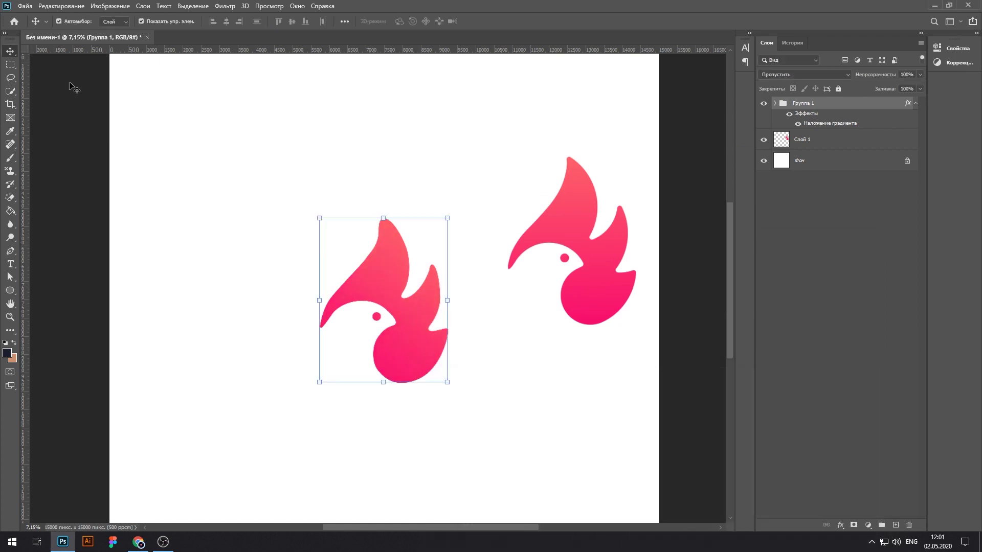
Step: Hide the layer holding the reference logo
click(828, 143)
scroll(563, 324, down, 3)
drag(533, 284, 541, 192)
click(764, 140)
Step: Add a horizontal text line below the bird at 71.01 pt, coloured with pink sampled from the logo
click(10, 264)
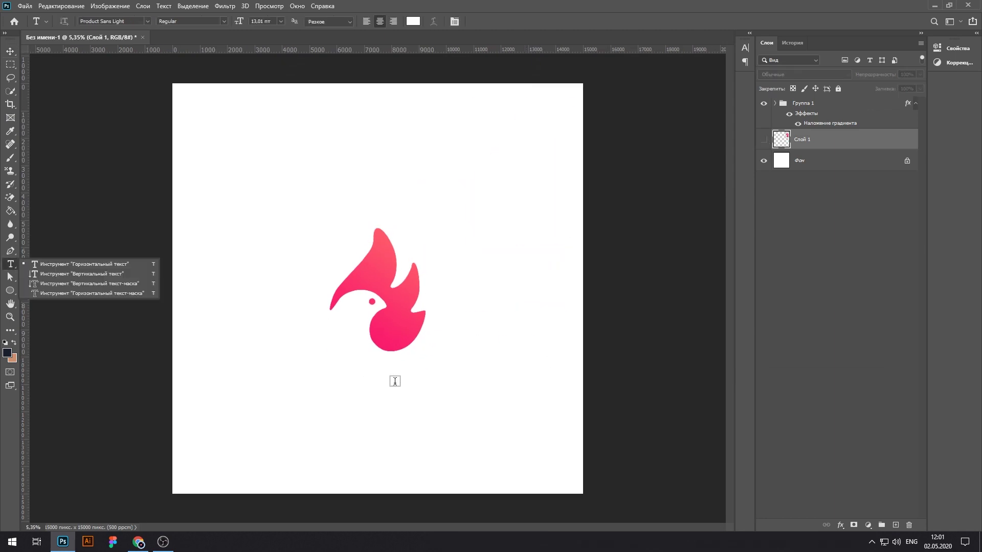
click(375, 395)
drag(239, 21, 266, 21)
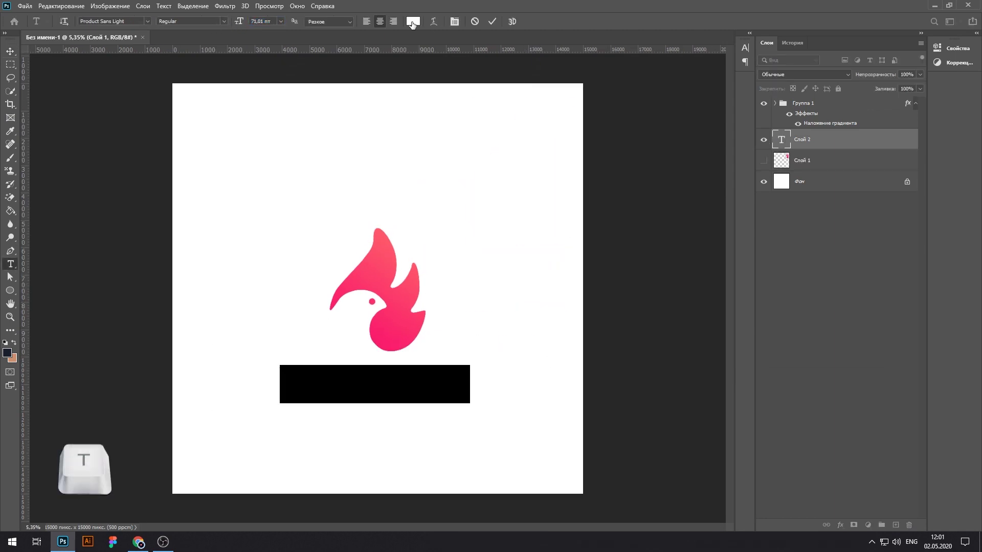
click(414, 21)
click(372, 297)
click(691, 124)
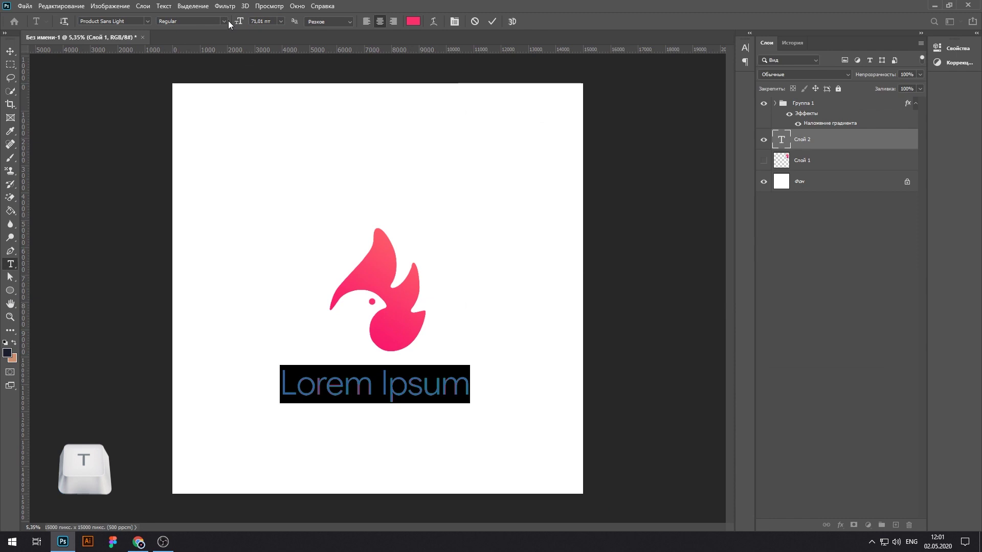
Step: Set the text's font to Product Sans Black and replace its placeholder wording with "Chicken"
double_click(118, 21)
text(blac)
key(Return)
click(10, 51)
double_click(346, 389)
drag(470, 373, 274, 395)
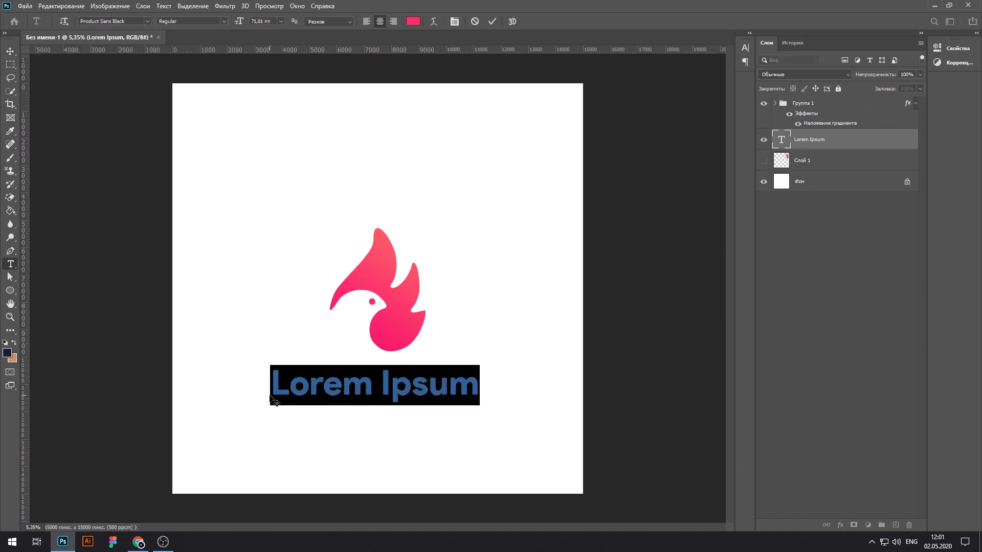
text(Chicken)
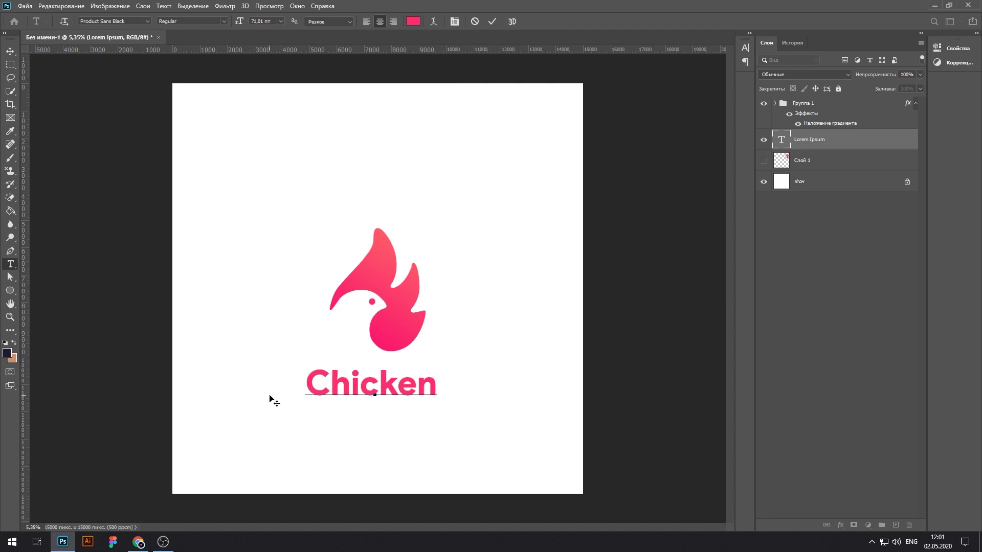
Step: Extend the name to "Chicken food", then group the text and scale it down slightly
text( food)
click(10, 50)
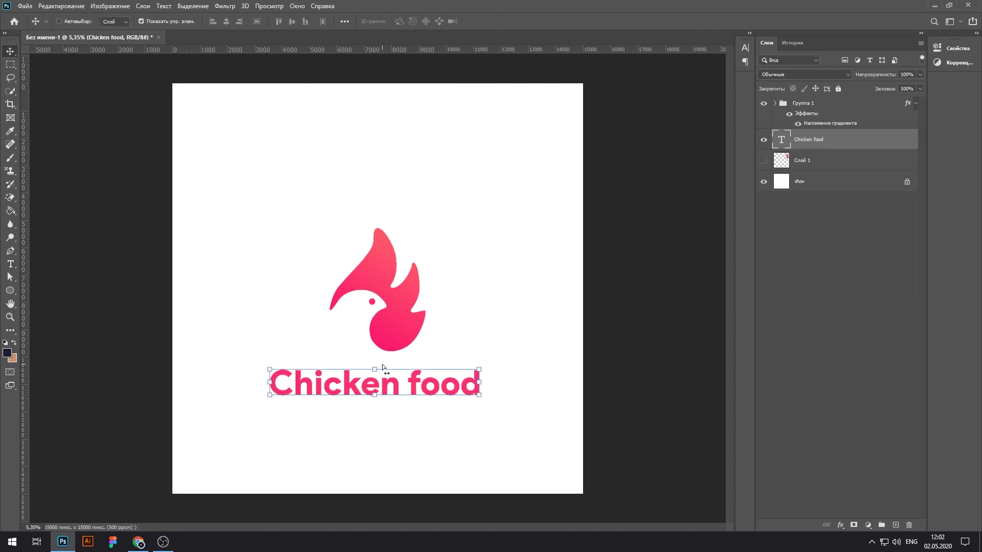
key(ctrl+g)
key(ctrl+t)
drag(479, 383, 460, 382)
key(Return)
Step: Enable layer auto-selection and centre both the text and the bird shape horizontally on the canvas
click(396, 302)
click(344, 21)
click(380, 113)
click(377, 131)
click(373, 49)
click(355, 387)
click(226, 22)
click(377, 265)
click(226, 22)
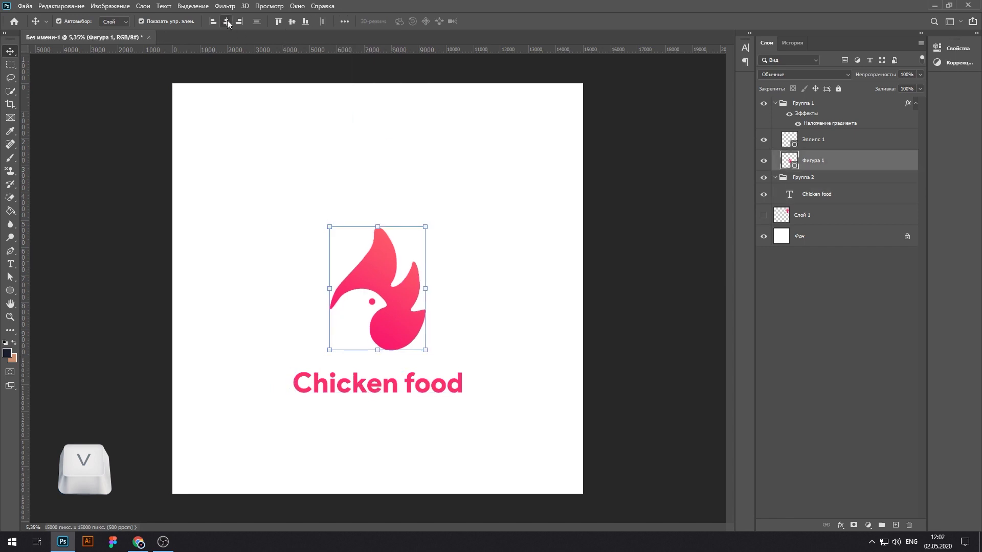
Step: Ungroup the text and regroup it with the bird shape and the eye inside the gradient group
click(803, 179)
key(ctrl+shift+g)
shift+click(409, 284)
key(ctrl+g)
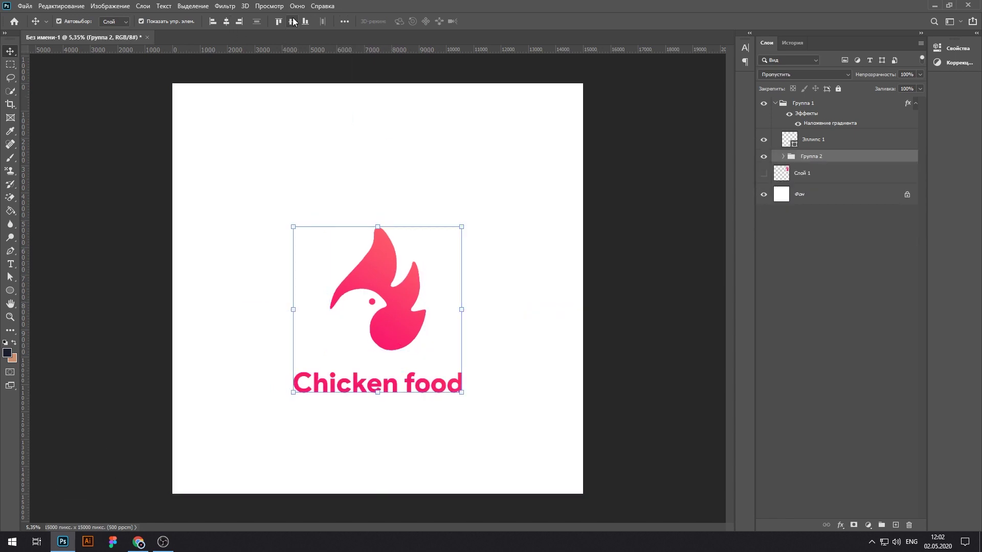
click(833, 138)
click(784, 136)
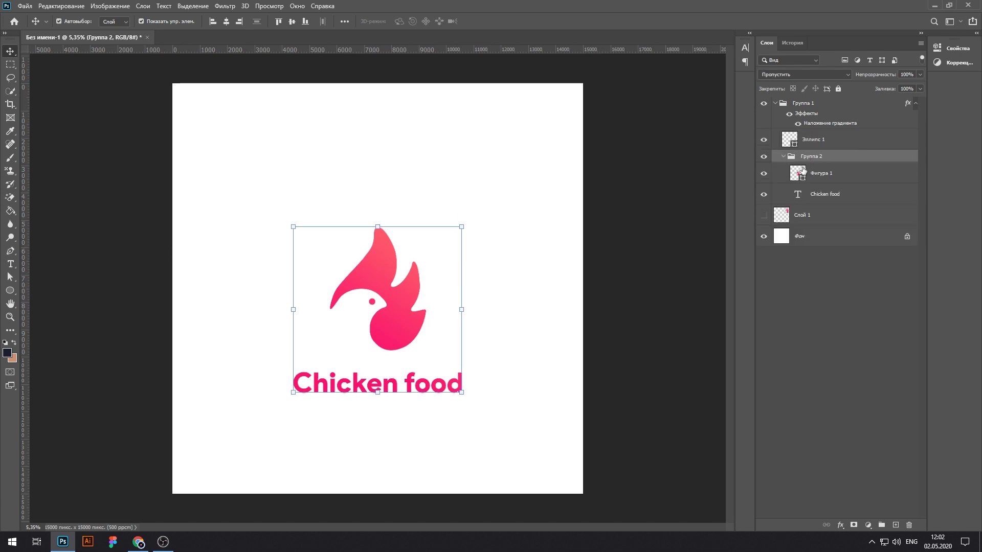
click(784, 136)
Step: Copy the gradient layer style from the outer group to the inner group and ungroup the outer one
click(795, 103)
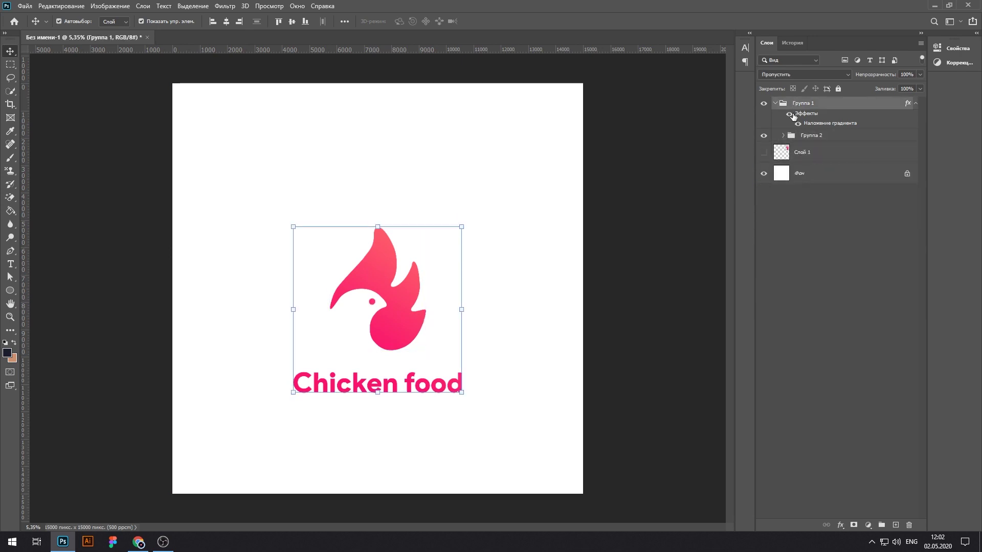
right_click(817, 105)
click(838, 386)
right_click(805, 136)
click(677, 415)
click(788, 105)
key(ctrl+shift+g)
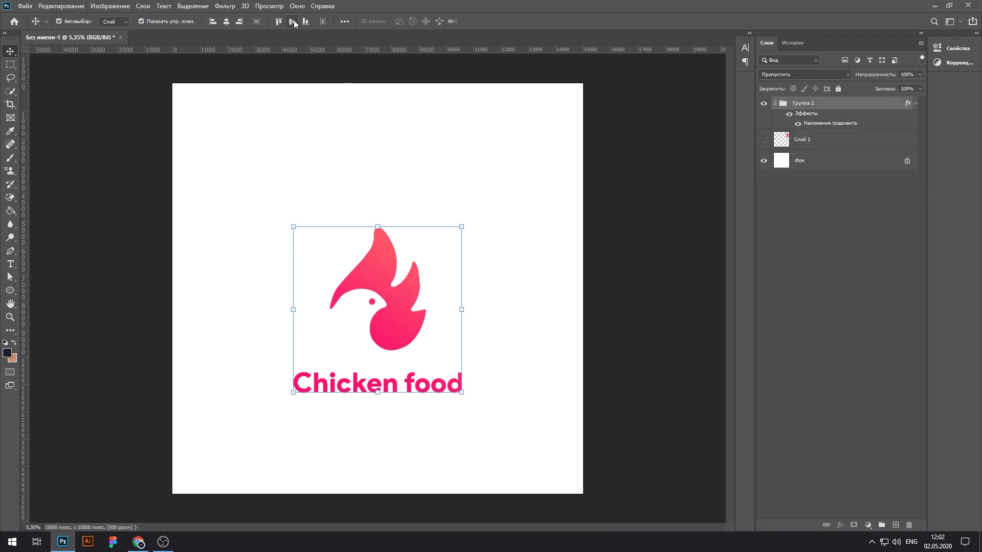
Step: Centre the logo vertically on the canvas and start a text line below the name in Product Sans Regular at 49.01 pt
scroll(464, 351, down, 1)
scroll(372, 408, up, 2)
key(t)
click(367, 395)
drag(228, 21, 228, 21)
click(119, 22)
double_click(118, 21)
key(BackSpace)
click(158, 52)
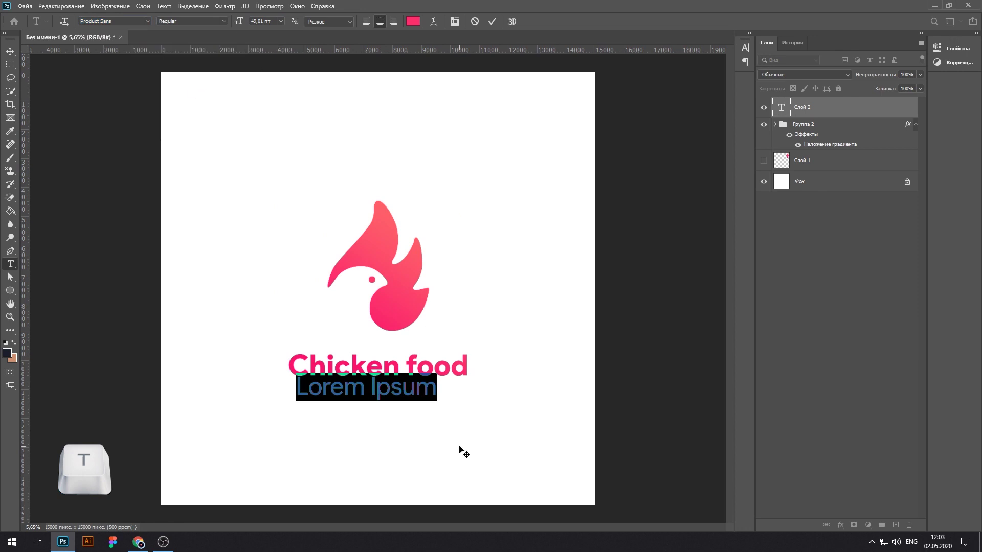
Step: Replace the placeholder wording of the second text line with "with love with chicken"
text(love foo)
key(BackSpace)
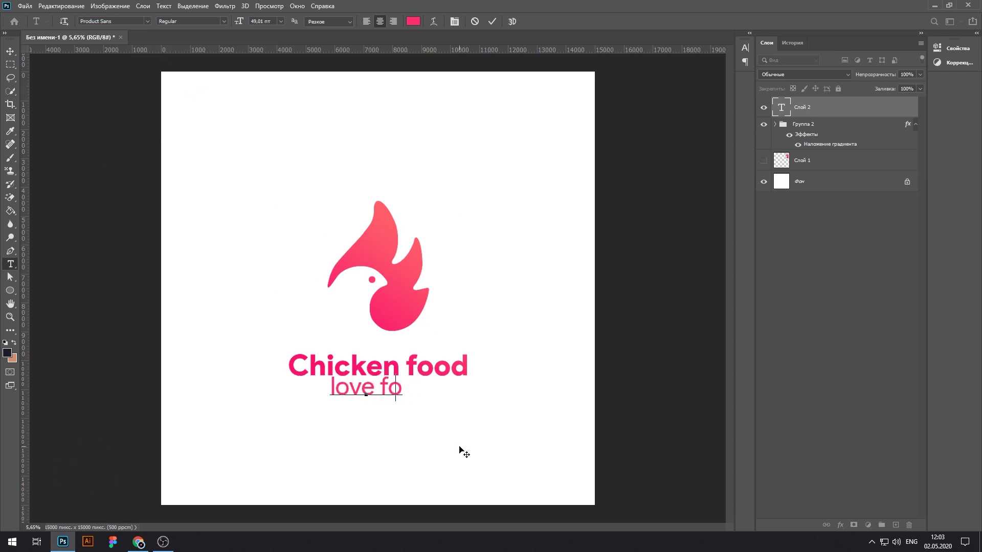
text(with love)
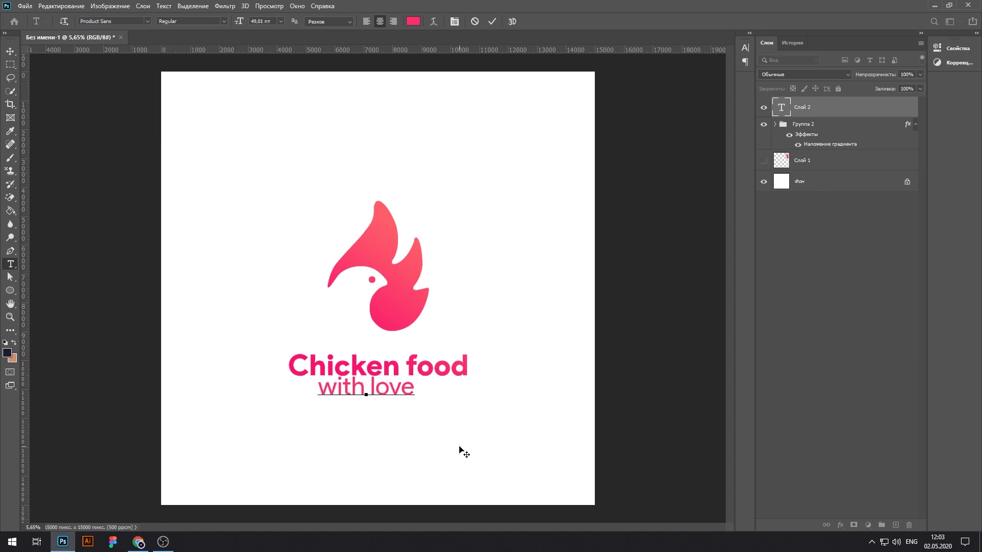
text( with ch)
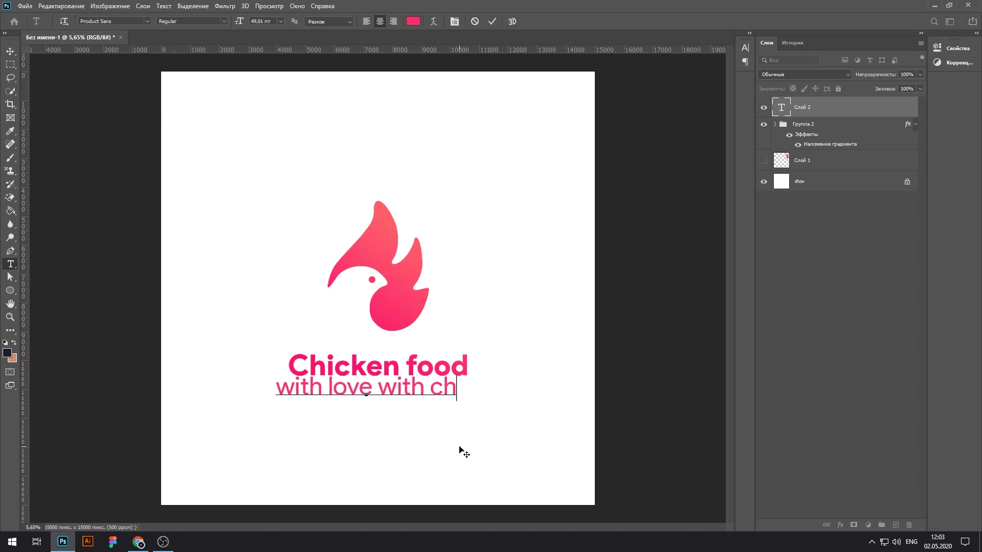
text(icken)
Step: Set the tagline's size to 20.01 pt and its colour to #fe5f6a, sampled from the tip of the flame
key(ctrl+a)
drag(238, 21, 226, 36)
click(413, 21)
click(383, 204)
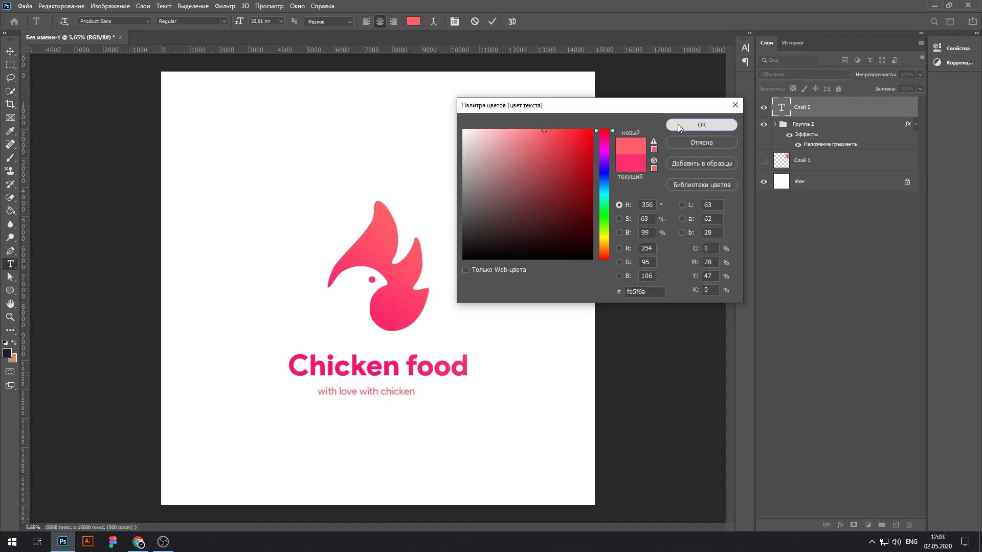
click(679, 125)
Step: Widen the tagline's letter spacing and centre it horizontally just below the name
click(745, 48)
drag(689, 85, 692, 88)
click(717, 44)
click(11, 51)
click(226, 21)
click(563, 393)
drag(377, 393, 378, 390)
Step: Put the tagline into the gradient group with the name and centre the whole logo vertically on the canvas
shift+click(411, 372)
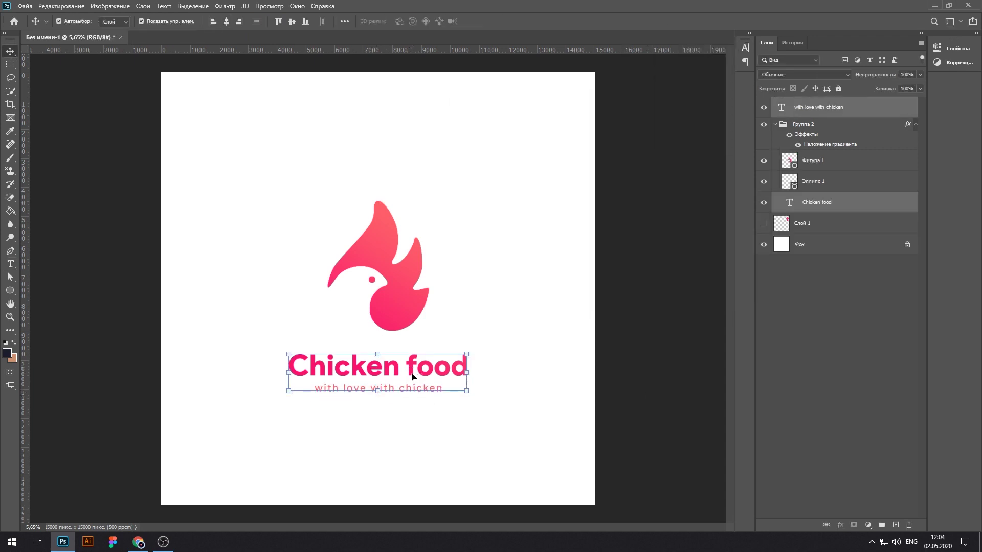
key(ctrl+g)
drag(801, 106, 802, 139)
click(775, 103)
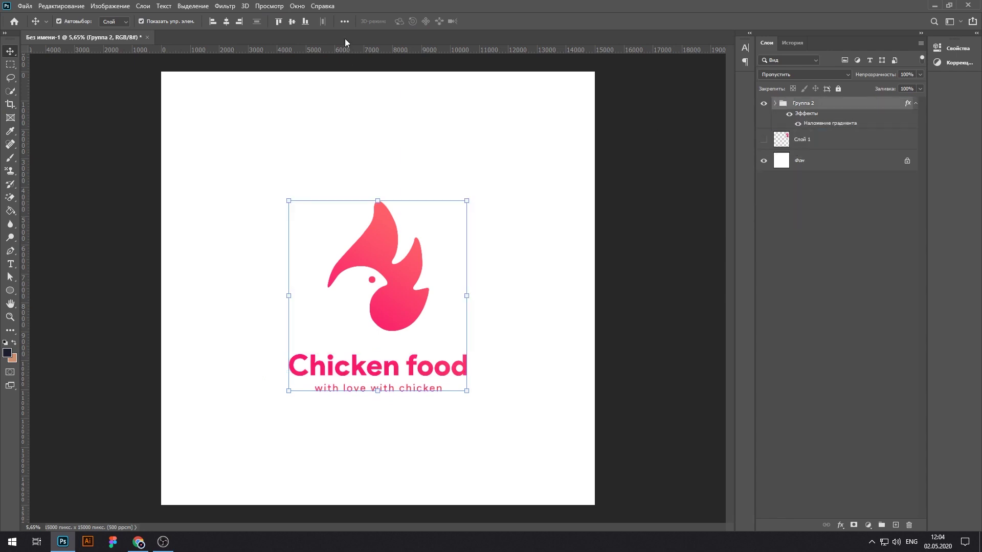
click(292, 22)
Step: Move the tagline out of the gradient group to the top of the layers and group both together
scroll(460, 237, down, 5)
click(458, 239)
scroll(428, 292, up, 6)
drag(348, 397, 477, 375)
scroll(478, 375, up, 5)
click(480, 359)
drag(813, 150, 812, 100)
scroll(625, 208, down, 3)
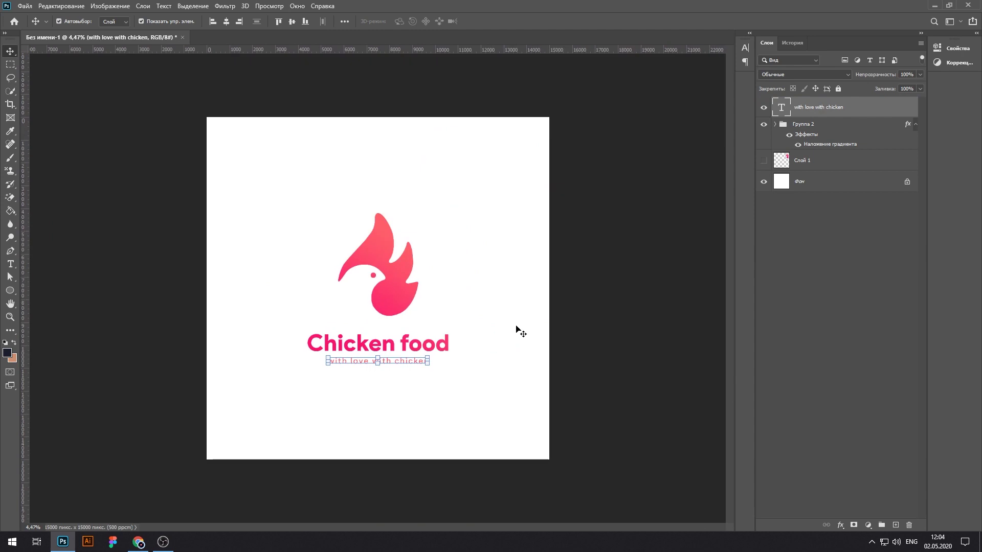
shift+click(804, 124)
key(ctrl+g)
Step: Show the reference logo layer and place the reference to the right of the recreated bird at the same height
click(539, 269)
scroll(423, 325, down, 5)
scroll(454, 317, up, 6)
click(764, 120)
drag(541, 180, 536, 267)
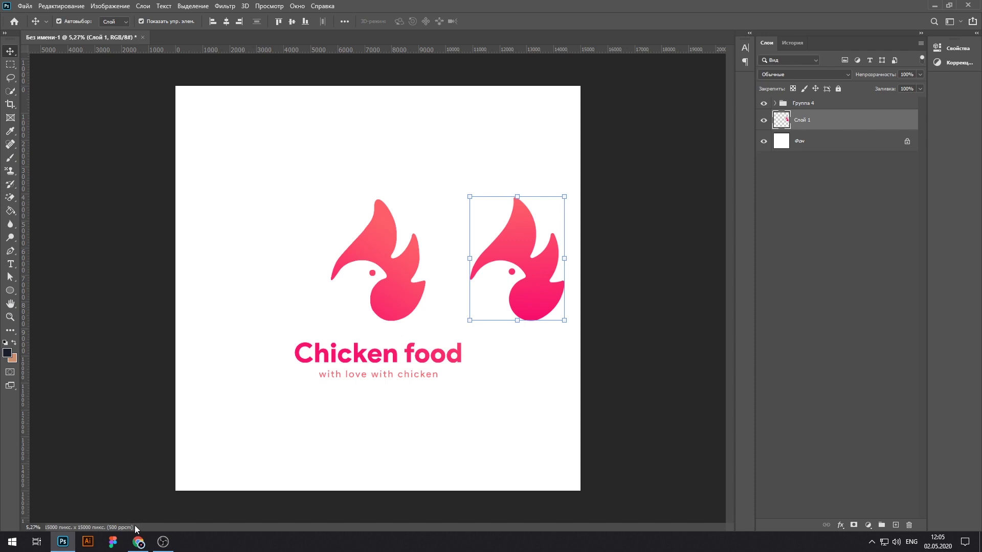
Step: Switch to the browser, review the Fire bird shot on Dribbble, open its designer's profile, and return to Photoshop
click(139, 542)
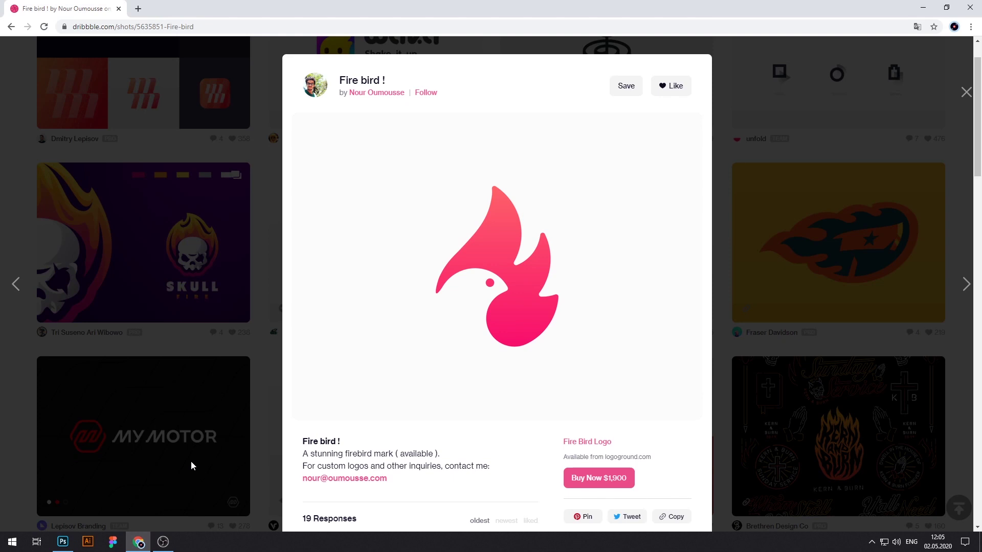
scroll(350, 429, down, 2)
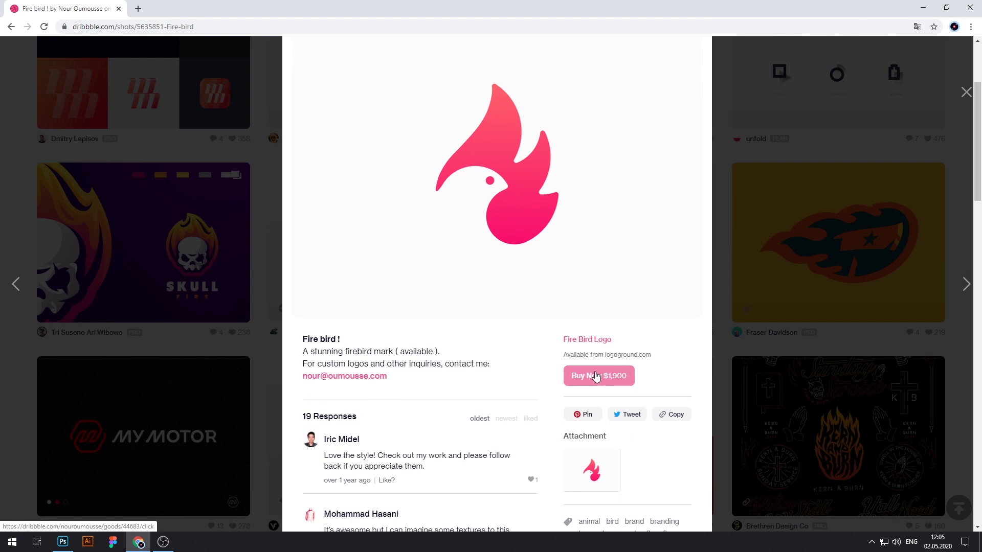
scroll(538, 333, up, 3)
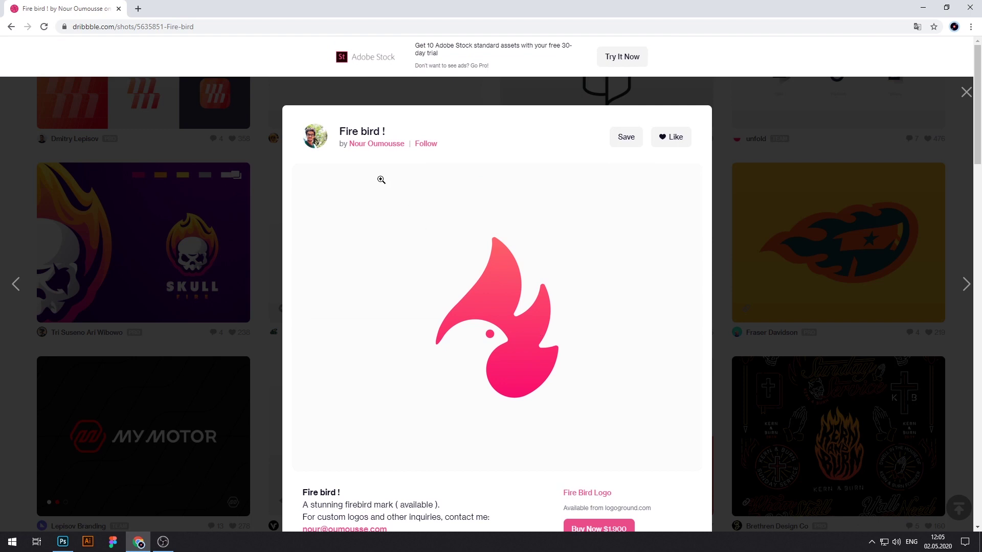
click(388, 145)
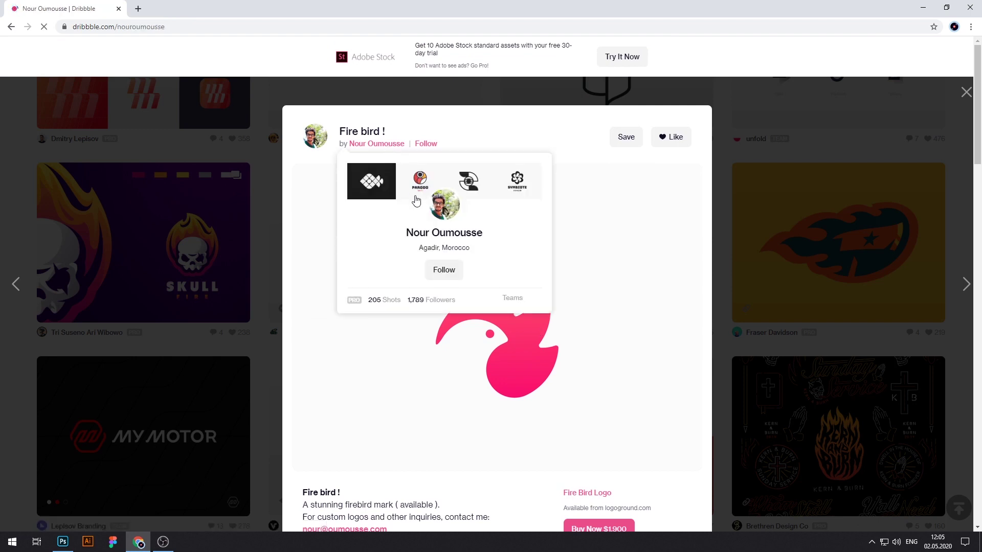
key(alt+Tab)
Step: Delete the reference logo layer and undo the deletion
key(Delete)
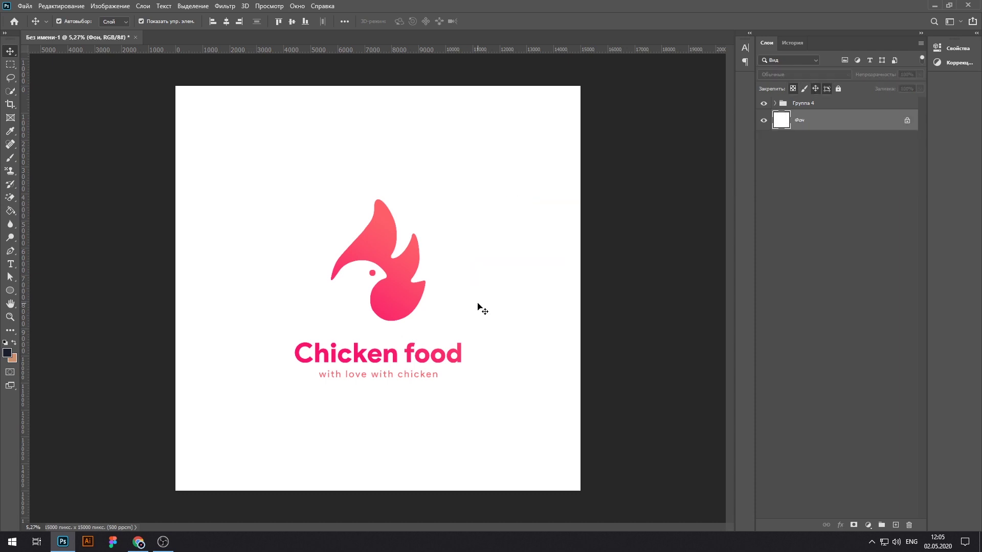
key(ctrl+z)
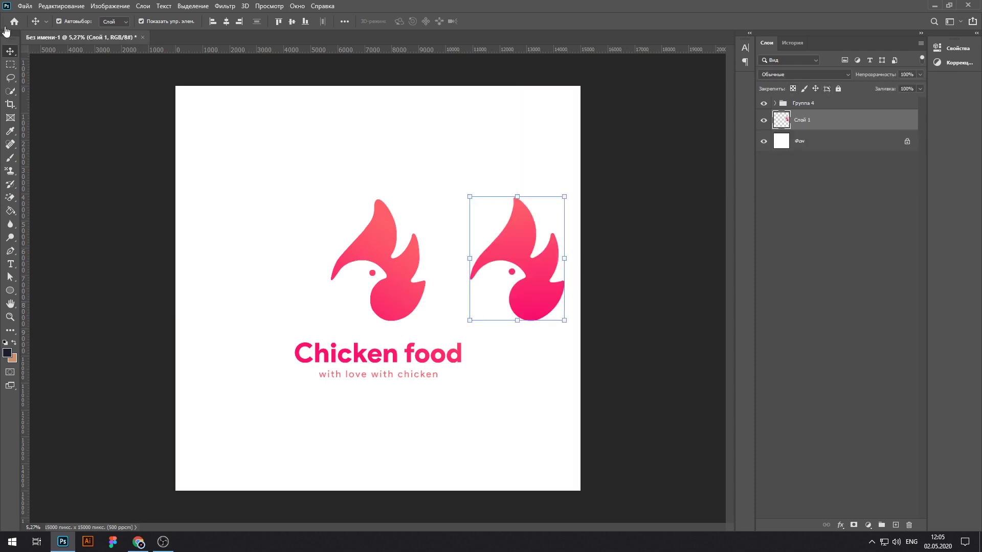
Step: Create a 15000 × 15000 px artboard over the existing canvas and add a second one of equal size to its right
key(v)
ctrl+drag(279, 155, 258, 166)
drag(226, 137, 530, 440)
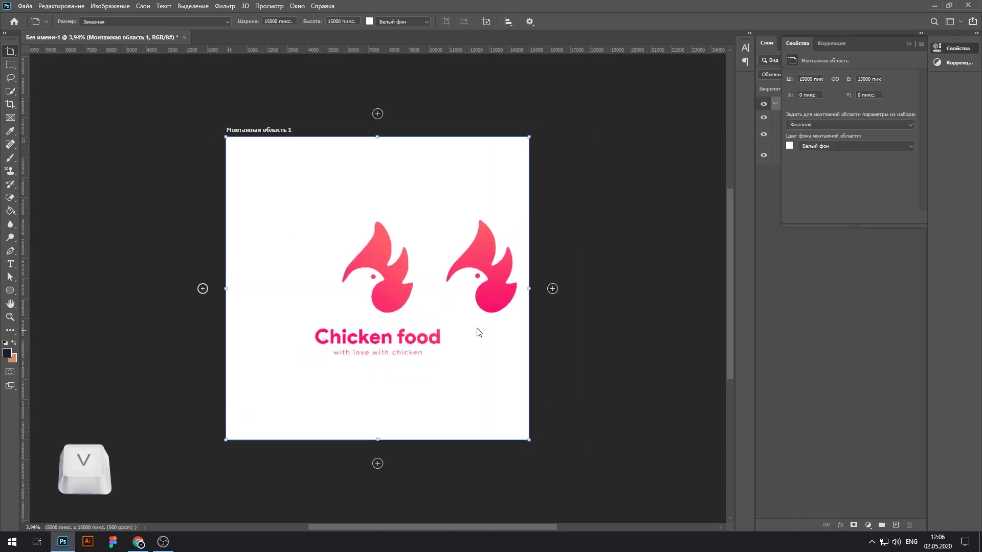
click(553, 288)
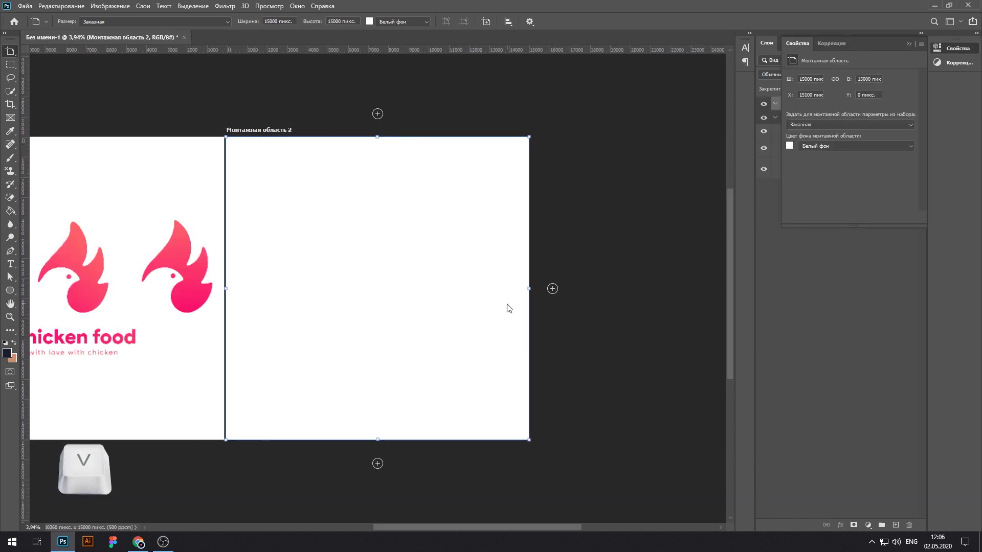
Step: Shift the second artboard to the right to leave a wide gap between the two artboards
key(v)
click(359, 313)
key(shift+Right)
key(shift+Right)
key(shift+Right)
key(shift+Right)
key(shift+Right)
key(shift+Right)
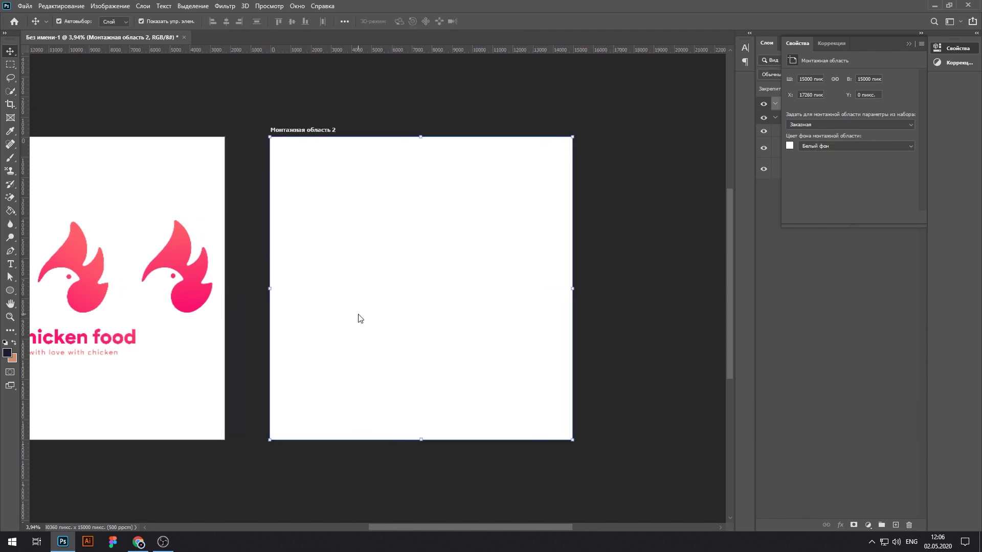
Step: Move the reference logo from the first artboard to the middle of the second artboard
drag(197, 259, 443, 270)
key(ctrl+d)
click(452, 287)
scroll(452, 287, up, 10)
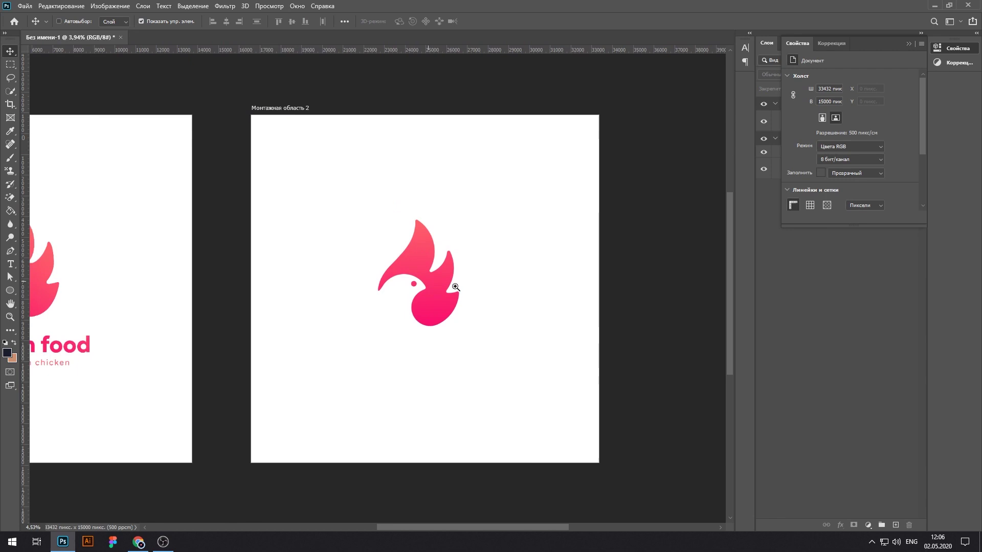
key(p)
scroll(212, 304, up, 1)
drag(204, 304, 215, 364)
click(199, 364)
click(200, 364)
drag(281, 230, 305, 212)
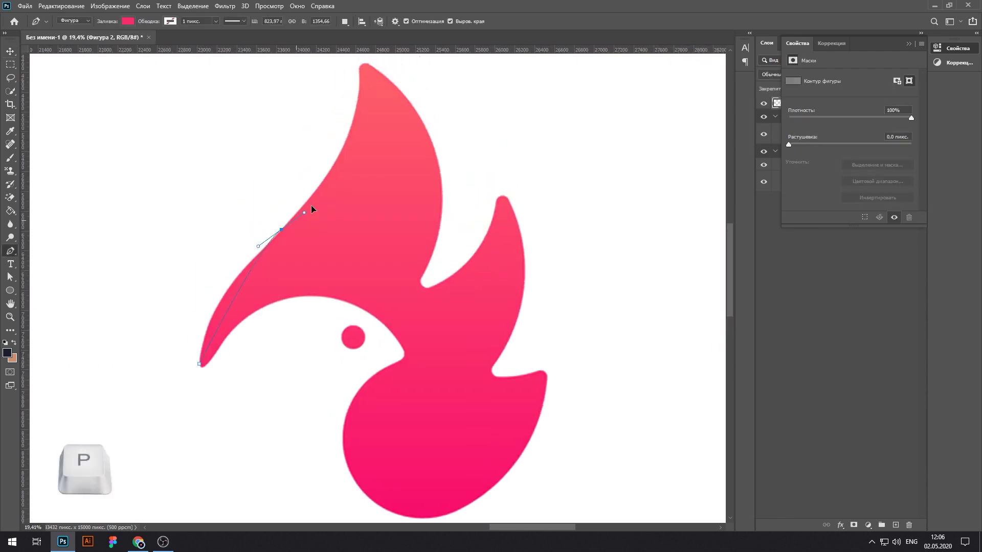
key(ctrl+z)
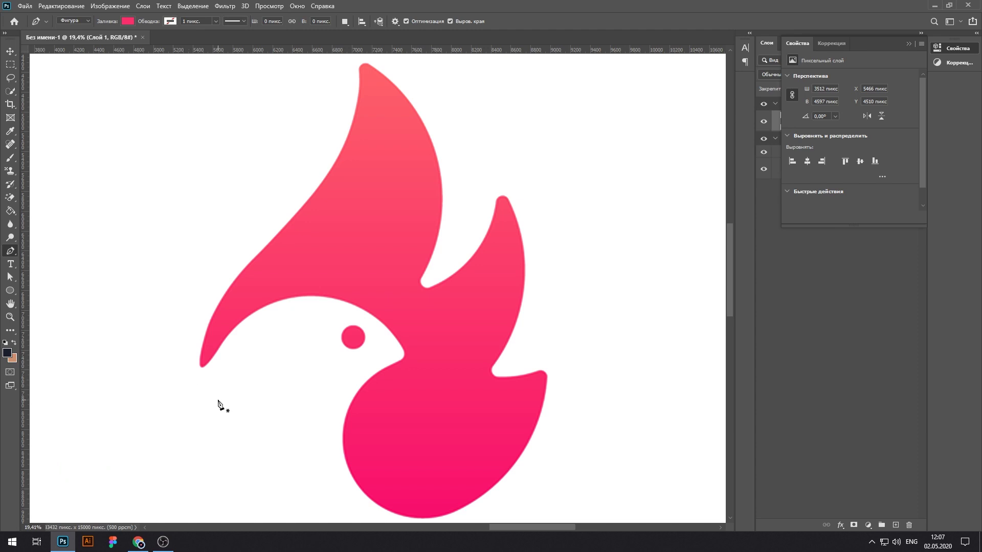
Step: Trace the outer left edge of the reference bird with the Pen tool, from below its lower-left tip to the tall flame's peak
click(218, 400)
drag(220, 300, 240, 272)
mouse_move(361, 83)
mouse_down()
mouse_move(350, 120)
mouse_move(368, 95)
mouse_up()
key(ctrl+z)
drag(345, 262, 373, 136)
key(ctrl+z)
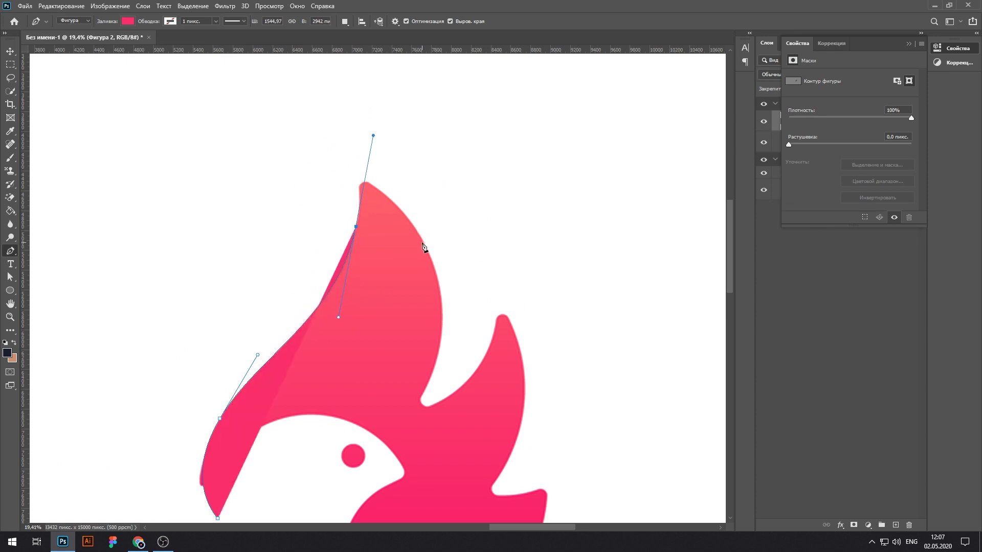
click(361, 184)
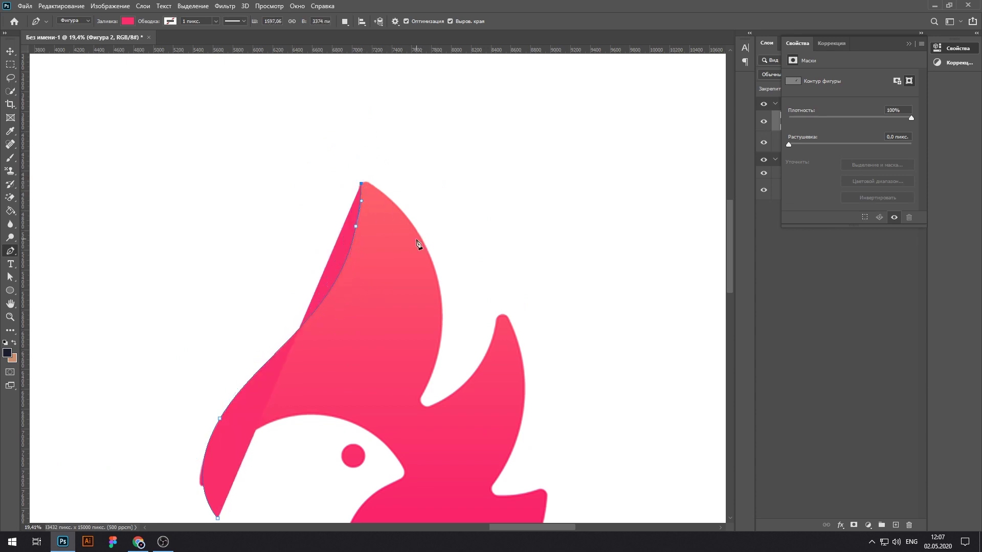
Step: Continue the path down the tall flame's right edge to the notch before the second flame
drag(439, 445, 439, 445)
click(422, 401)
key(ctrl+z)
key(ctrl+z)
drag(433, 266, 454, 330)
click(420, 400)
key(ctrl+z)
click(423, 404)
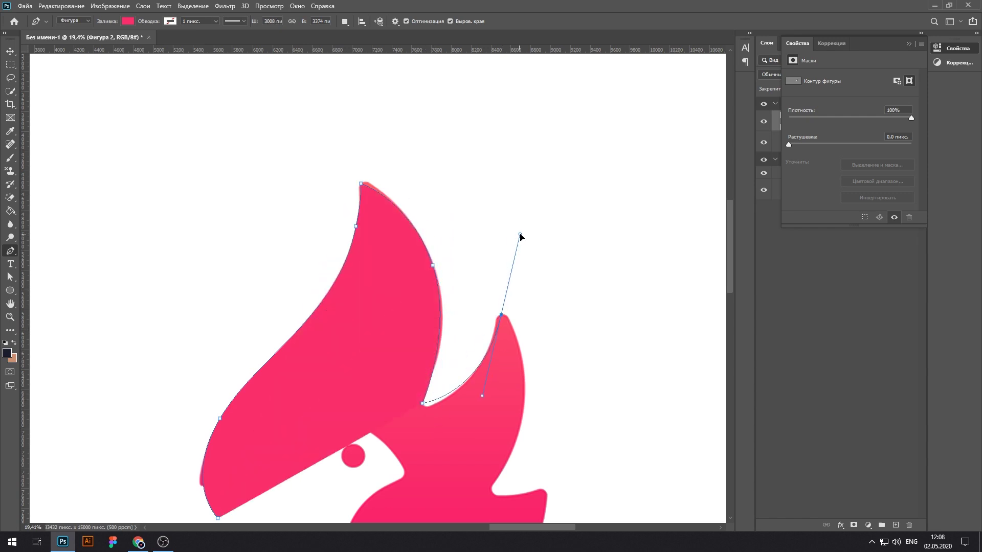
Step: Trace the second flame up to its tip and down to the notch above the small side point
drag(520, 234, 520, 234)
alt+click(501, 315)
drag(525, 374, 522, 316)
click(490, 434)
key(ctrl+z)
drag(498, 257, 539, 307)
click(489, 434)
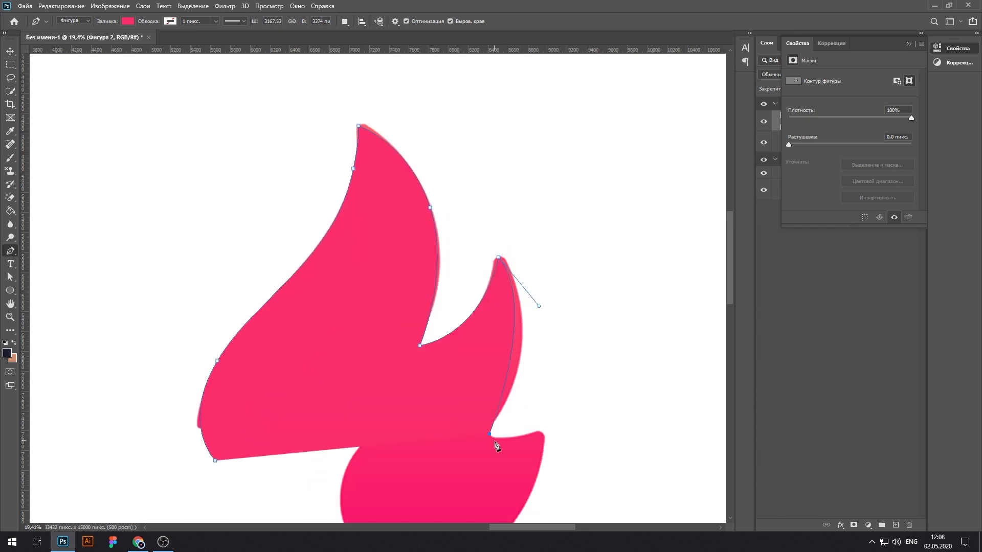
Step: Continue the path around the small side point and the rounded lower body to the body's left side
drag(495, 447, 433, 370)
drag(476, 362, 484, 349)
click(482, 379)
drag(311, 470, 219, 337)
drag(428, 420, 432, 424)
drag(323, 362, 320, 356)
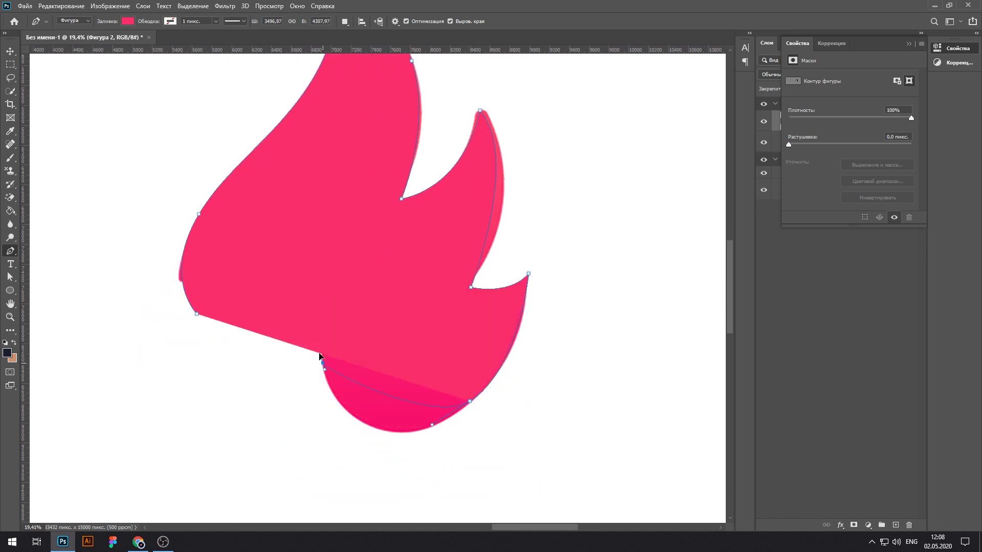
drag(307, 294, 307, 293)
Step: Lower the traced shape's opacity to 43% and close its path with rough curves through the white head area
key(4)
key(3)
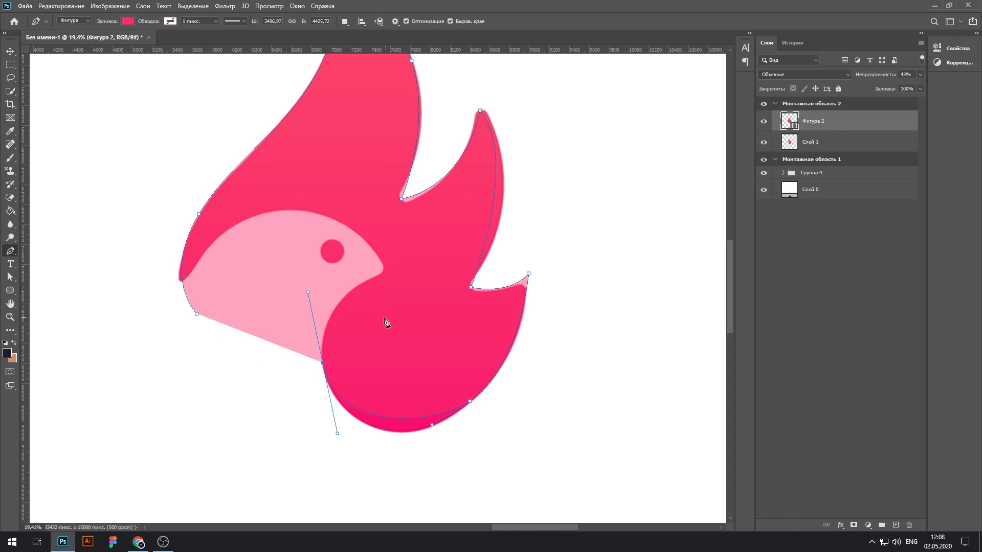
drag(386, 318, 371, 298)
key(ctrl+z)
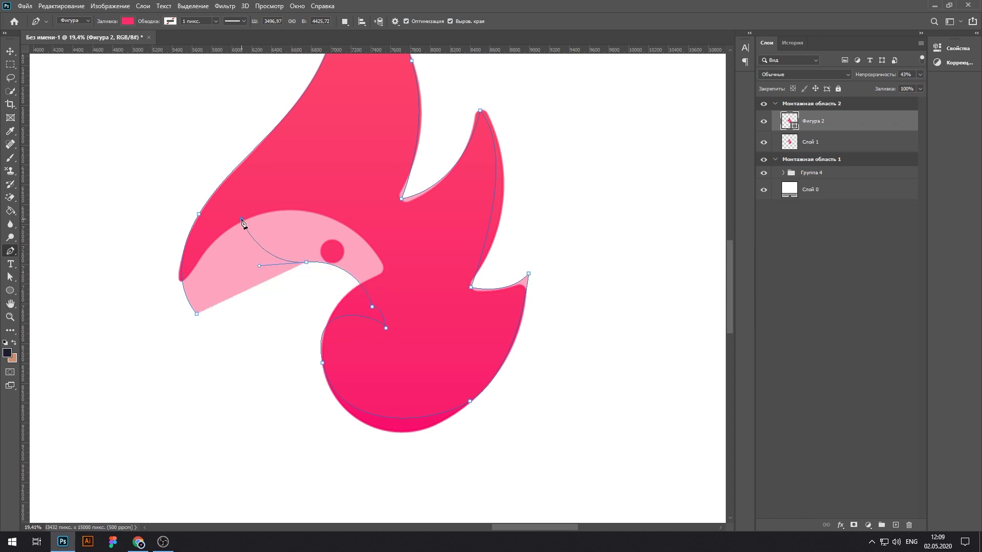
click(241, 219)
drag(261, 271, 264, 273)
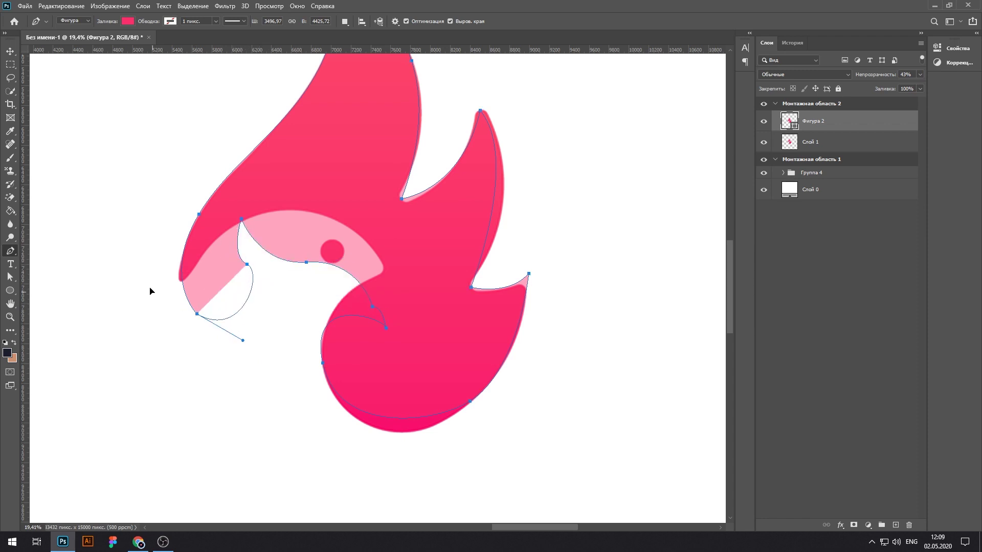
Step: Reshape the rounded lower end of the flame's left lobe and convert the anchor at its lower edge
key(a)
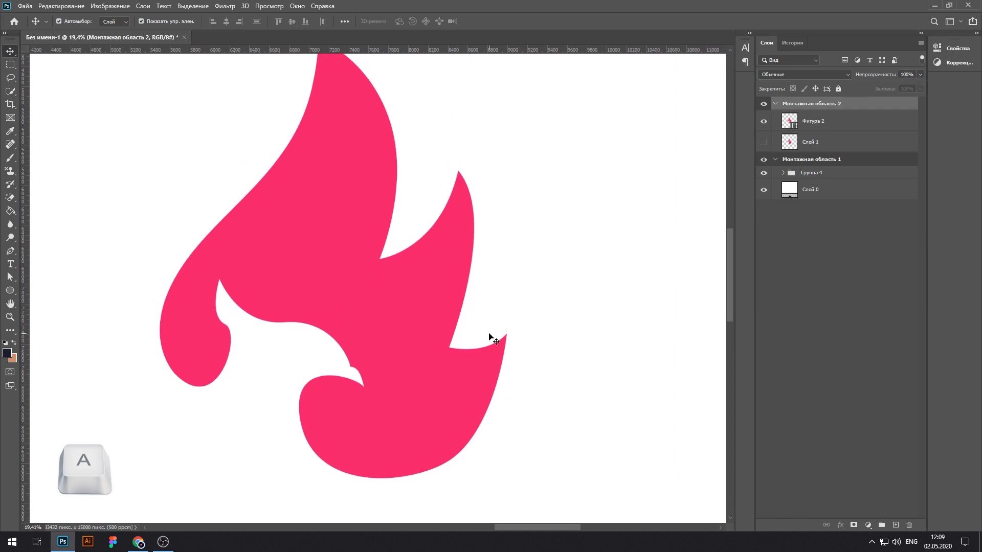
click(342, 309)
scroll(220, 384, up, 5)
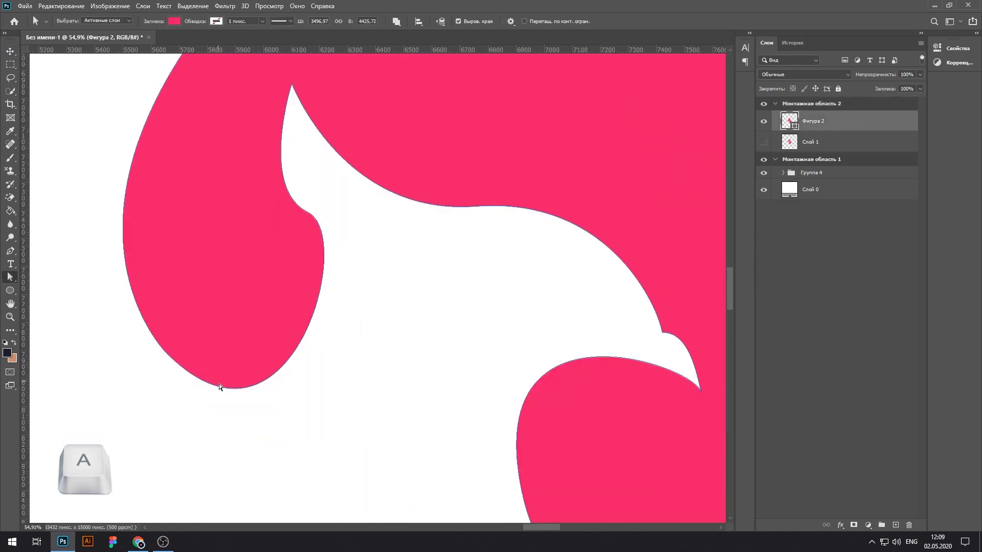
drag(281, 473, 267, 416)
click(145, 336)
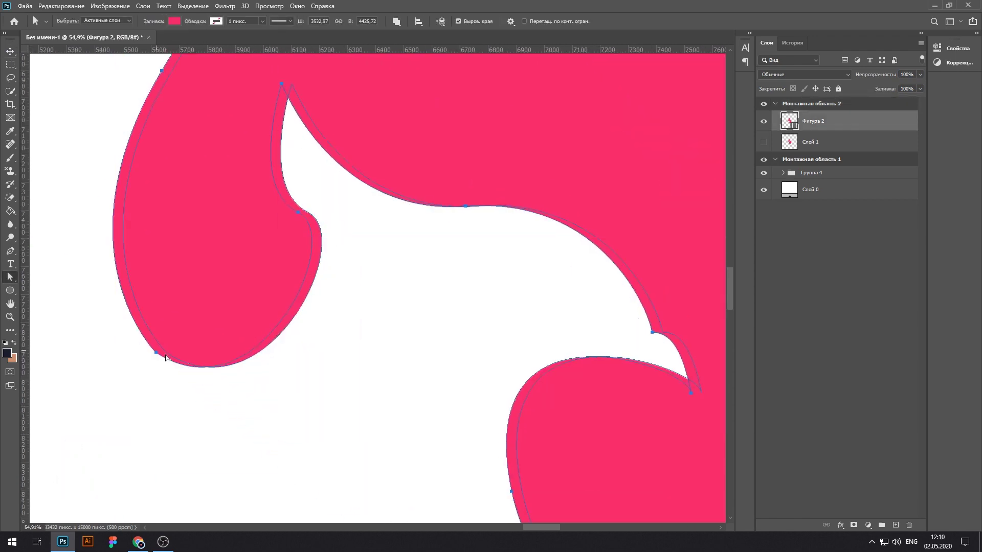
key(p)
alt+click(166, 353)
drag(186, 377, 342, 400)
drag(107, 323, 166, 349)
Step: Refine the anchors and handles of the flame's left lobe so its rounded outline curves smoothly
key(a)
click(112, 263)
drag(65, 251, 70, 253)
click(388, 339)
scroll(383, 342, down, 1)
click(197, 353)
click(175, 350)
drag(343, 397, 329, 403)
click(264, 375)
scroll(263, 376, down, 1)
drag(322, 309, 285, 421)
Step: Adjust the anchors where the left lobe meets the notch at the back of the bird's head
scroll(284, 404, up, 2)
click(269, 334)
click(264, 332)
drag(317, 357, 291, 352)
click(294, 337)
click(247, 193)
drag(246, 193, 255, 214)
Step: Fine-tune the head outline's anchors and handles between the back notch and the beak
click(380, 358)
scroll(379, 358, down, 2)
click(289, 339)
drag(318, 370, 314, 373)
click(358, 373)
mouse_move(358, 374)
mouse_down()
mouse_move(309, 367)
mouse_move(348, 372)
mouse_up()
drag(299, 274, 301, 282)
drag(285, 324, 290, 325)
click(358, 370)
mouse_move(358, 369)
mouse_down()
mouse_move(342, 370)
mouse_move(354, 371)
mouse_up()
Step: Reshape the beak's upper and lower curves so they meet in a clean point at its tip
drag(376, 383, 318, 337)
drag(445, 409, 493, 353)
click(481, 358)
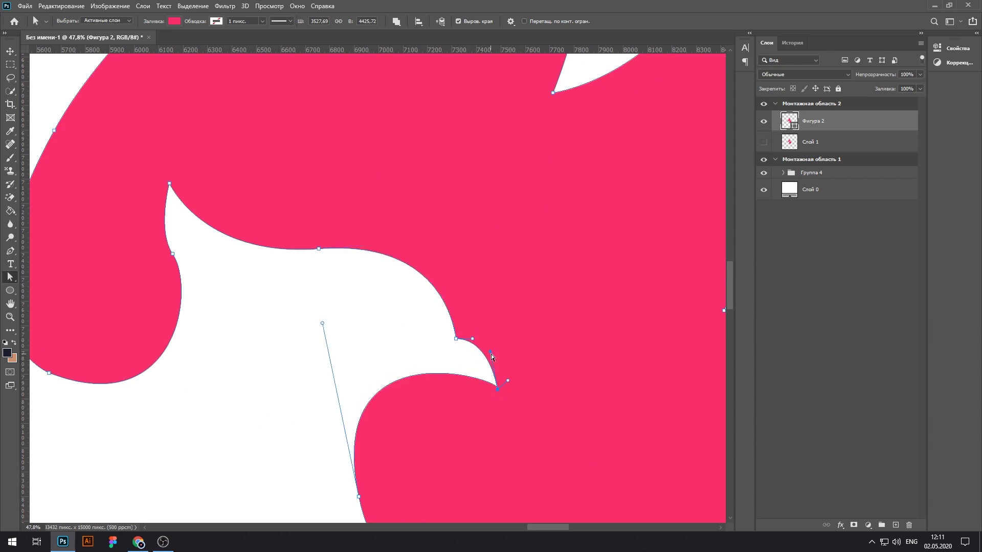
scroll(441, 428, up, 5)
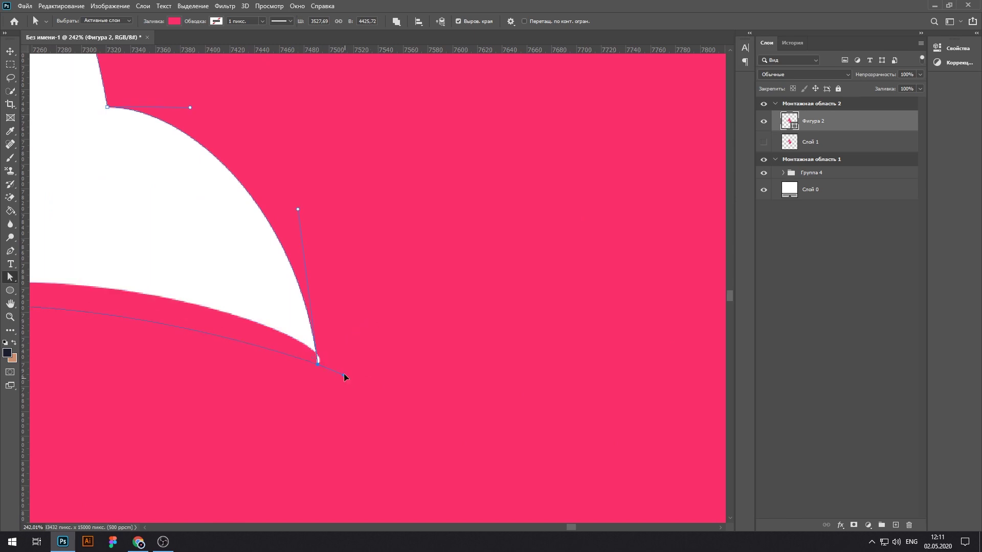
scroll(344, 374, down, 5)
drag(332, 372, 325, 370)
scroll(314, 378, up, 5)
key(Return)
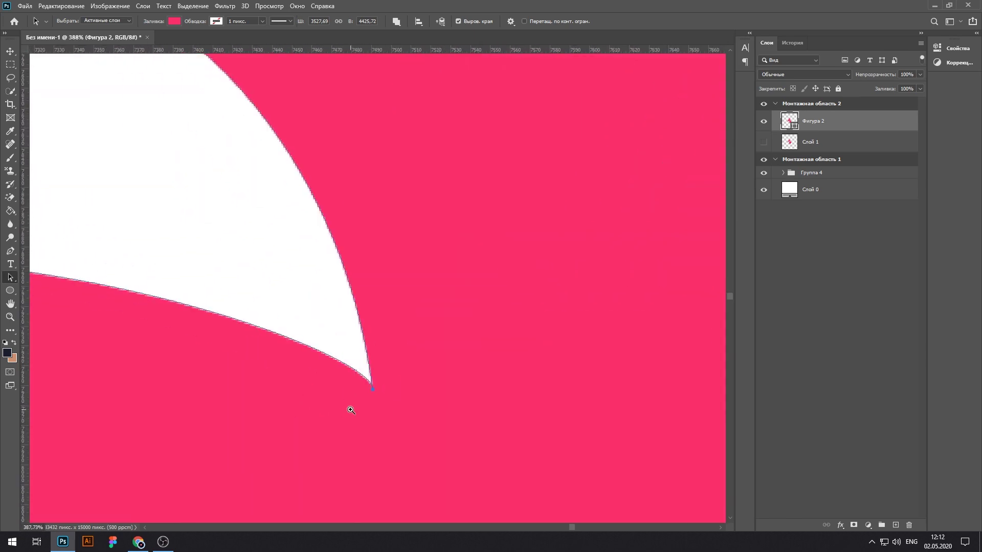
Step: Draw a small narrow pink eye inside the white head as a separate shape and refine its curves
scroll(350, 409, down, 8)
scroll(492, 389, up, 2)
scroll(270, 376, up, 2)
key(p)
click(232, 361)
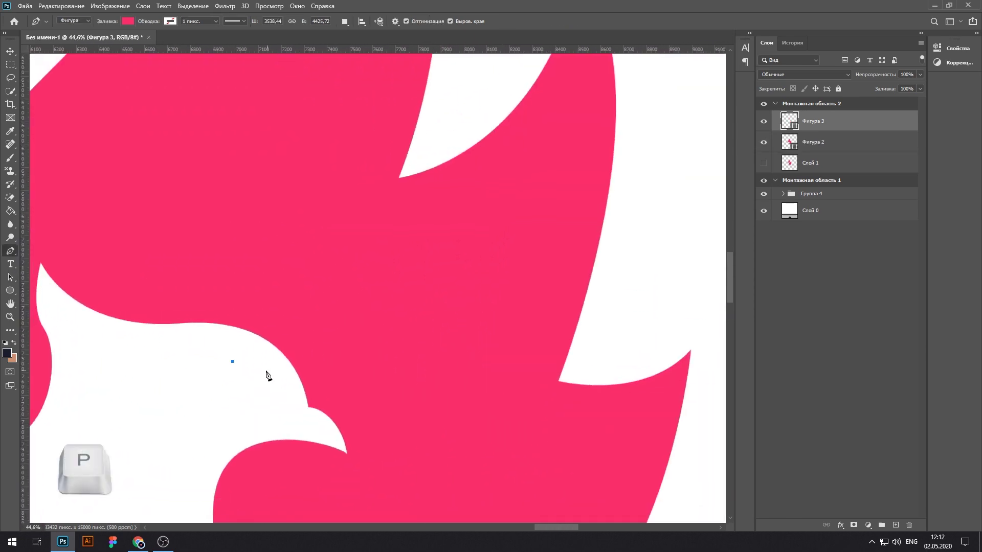
click(11, 52)
drag(224, 348, 267, 374)
scroll(314, 373, down, 3)
click(487, 424)
scroll(322, 394, up, 3)
click(246, 339)
scroll(246, 338, up, 4)
drag(299, 373, 286, 392)
drag(315, 390, 291, 373)
drag(323, 395, 235, 396)
Step: Adjust the anchor and handles of the small side point on the flame's right edge
click(614, 446)
drag(419, 411, 453, 413)
ctrl+click(449, 395)
key(a)
drag(473, 365, 525, 364)
drag(453, 349, 438, 337)
key(ctrl+z)
right_click(10, 278)
click(54, 287)
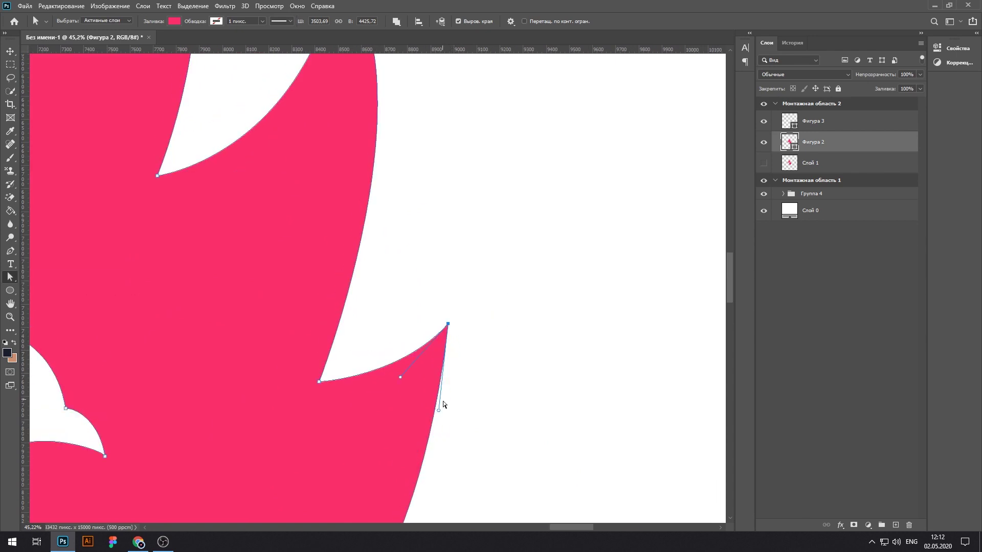
Step: Reposition the notch anchor between the second flame and the side point and round the second flame's right edge
scroll(450, 399, down, 5)
scroll(457, 394, up, 1)
scroll(457, 394, up, 2)
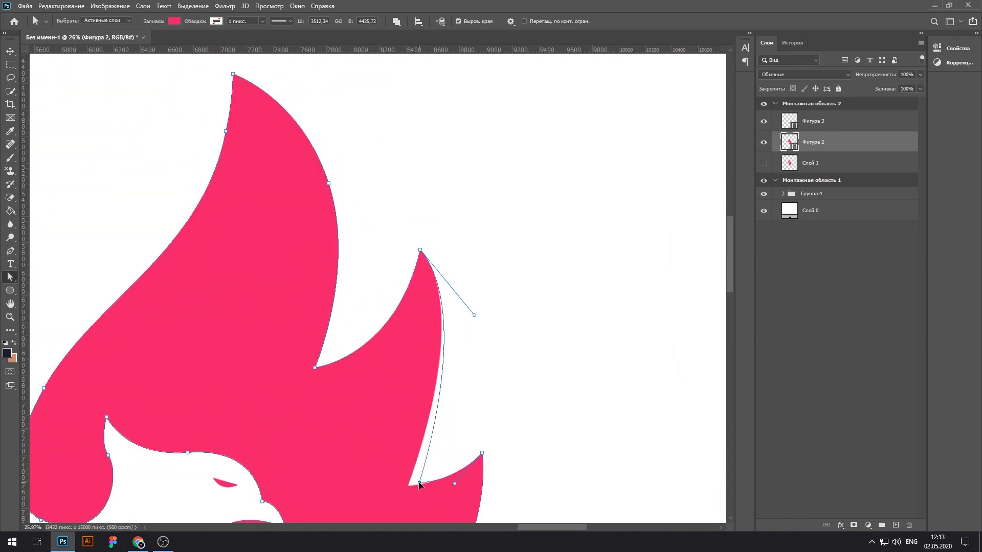
Step: Reshape the tall flame's right edge by adjusting its anchor and curve handles
scroll(385, 370, down, 1)
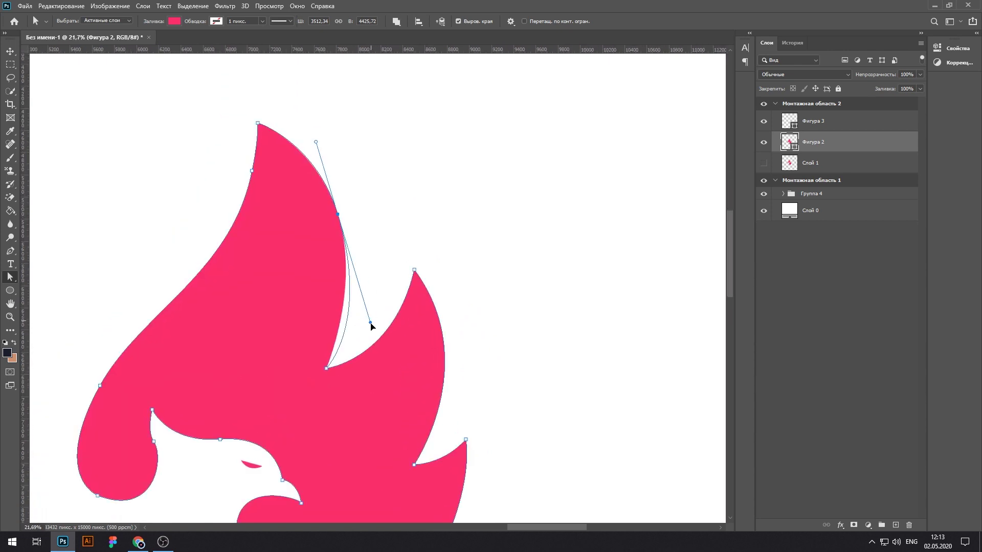
scroll(426, 309, up, 1)
drag(404, 204, 397, 198)
click(486, 306)
scroll(486, 305, down, 2)
scroll(486, 305, up, 2)
click(427, 288)
drag(471, 417, 456, 381)
click(520, 288)
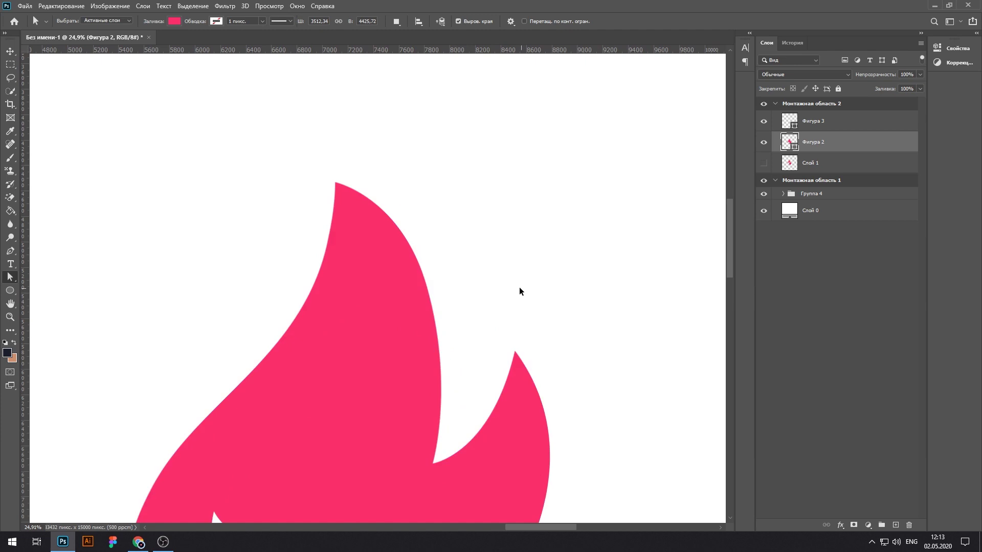
scroll(520, 288, up, 1)
scroll(465, 209, down, 9)
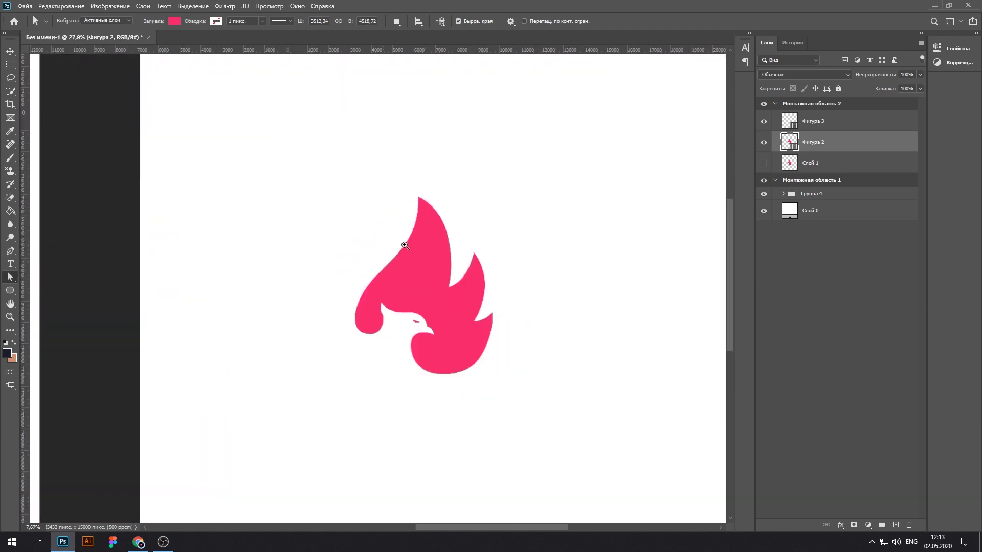
scroll(466, 207, up, 4)
key(ctrl+z)
click(528, 267)
drag(300, 348, 295, 354)
drag(303, 404, 298, 417)
key(ctrl+z)
key(ctrl+z)
Step: Fine-tune the remaining anchors and handles along the outlines of the tall flame and the smaller flames
click(345, 444)
scroll(441, 417, down, 1)
click(398, 212)
right_click(11, 277)
click(35, 288)
click(398, 212)
drag(398, 213, 390, 221)
click(439, 260)
click(416, 259)
drag(479, 289, 403, 265)
click(443, 348)
click(485, 372)
mouse_move(441, 362)
mouse_down()
mouse_move(454, 367)
mouse_move(437, 376)
mouse_up()
Step: Try a custom fill colour on the flame shape
click(11, 51)
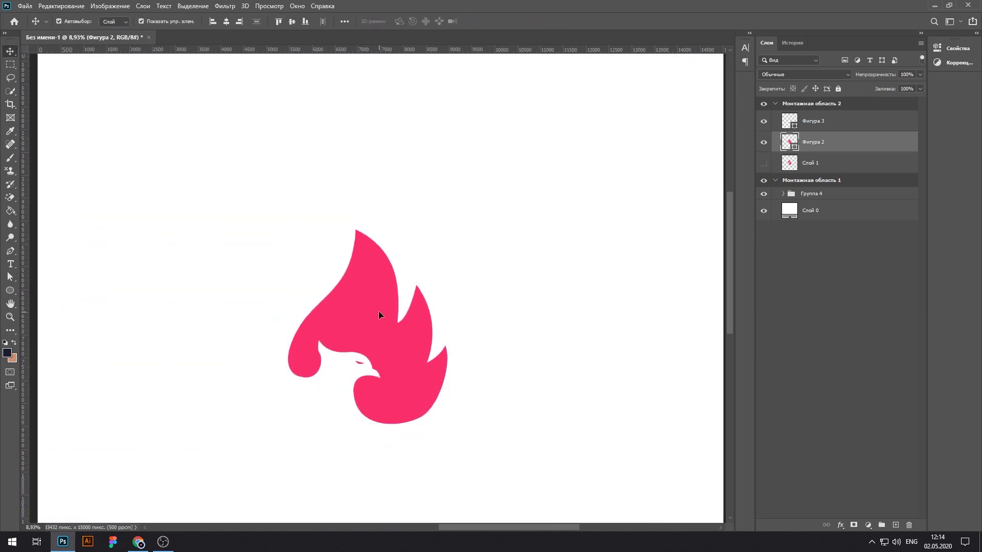
double_click(790, 142)
click(522, 202)
drag(604, 252, 605, 250)
drag(537, 214, 561, 166)
click(688, 145)
Step: Fill the flame and eye shapes with the tan background swatch colour and group the two layers
double_click(790, 143)
click(14, 358)
click(699, 125)
double_click(792, 123)
click(14, 358)
click(699, 125)
shift+click(824, 141)
key(ctrl+g)
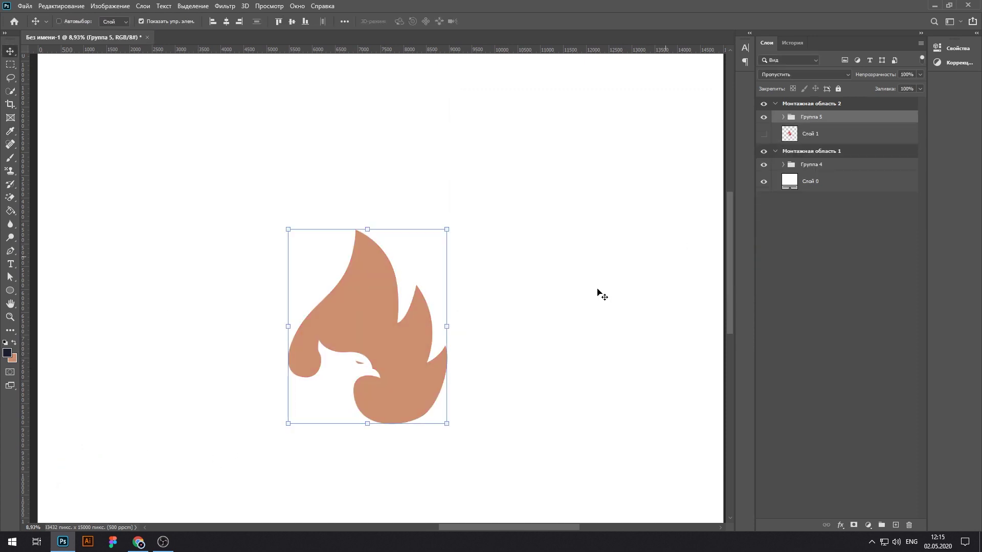
Step: Scale the tan icon group to about 57% and place it left of centre on the second artboard
scroll(597, 290, down, 4)
click(226, 22)
drag(530, 351, 497, 317)
drag(490, 295, 432, 323)
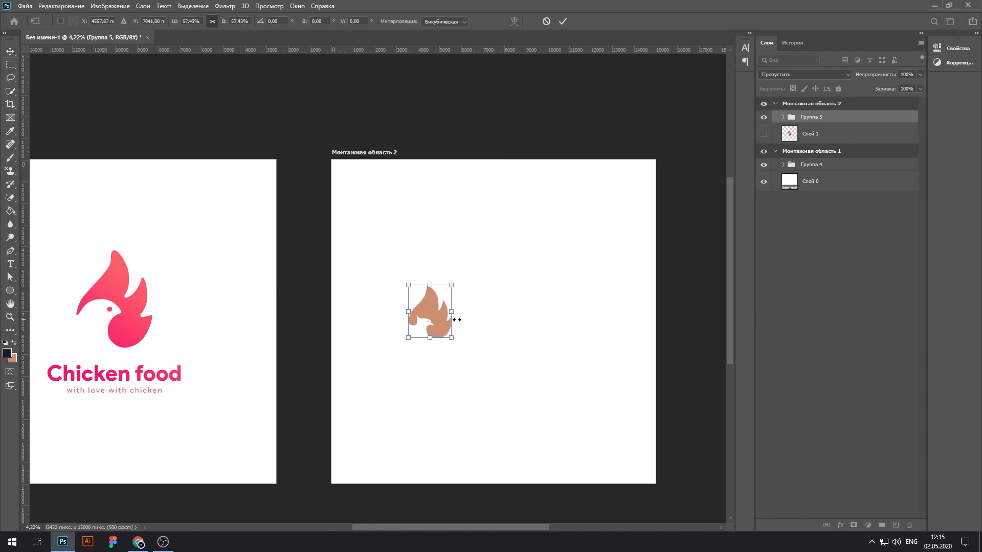
key(Return)
Step: Start a text line to the right of the tan icon, setting a dark grey text colour and its character options
key(t)
click(483, 317)
click(413, 21)
click(532, 233)
click(699, 124)
click(745, 47)
click(728, 85)
click(714, 147)
click(717, 44)
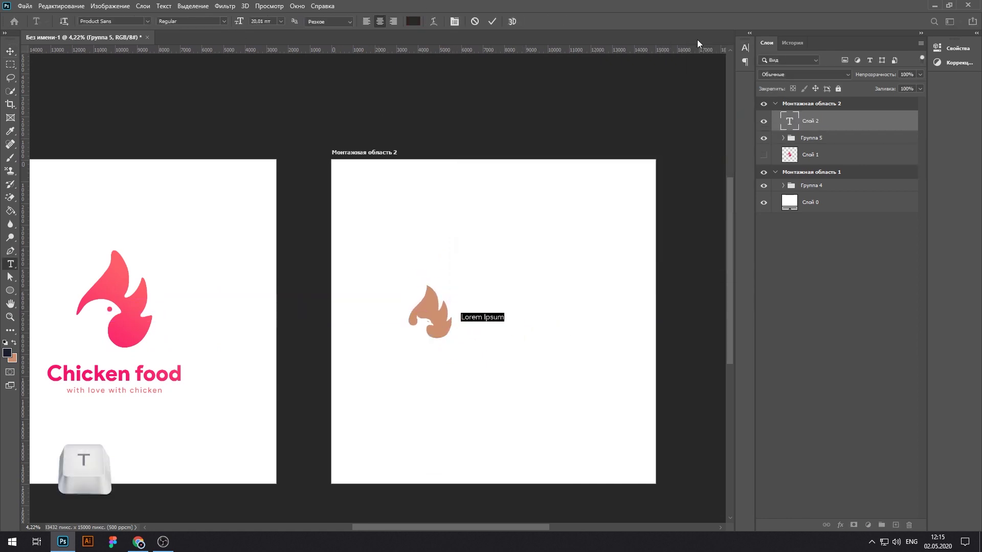
Step: Enter XOTIRA.UZ in Product Sans Black Regular at about 40 pt, left-aligned, beside the icon
click(147, 21)
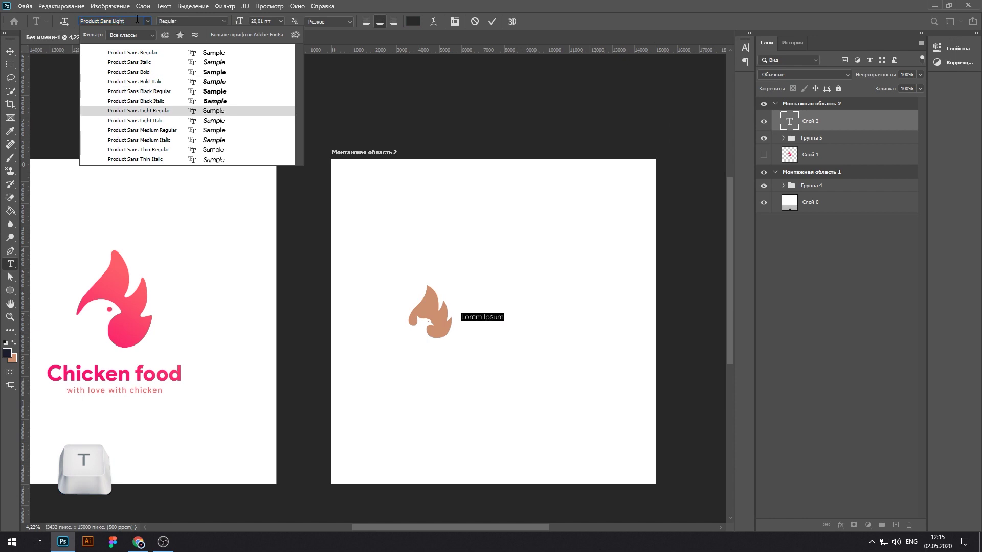
click(145, 91)
key(ctrl+alt+shift+period)
key(ctrl+alt+shift+period)
click(367, 22)
drag(508, 348, 568, 330)
text(x)
key(ctrl+Return)
key(v)
click(517, 339)
Step: Add the tagline "doim yodimizdasiz, doim qadrlaymiz" in Product Sans Light below XOTIRA.UZ and reduce its font size
key(t)
click(409, 320)
click(147, 21)
click(146, 104)
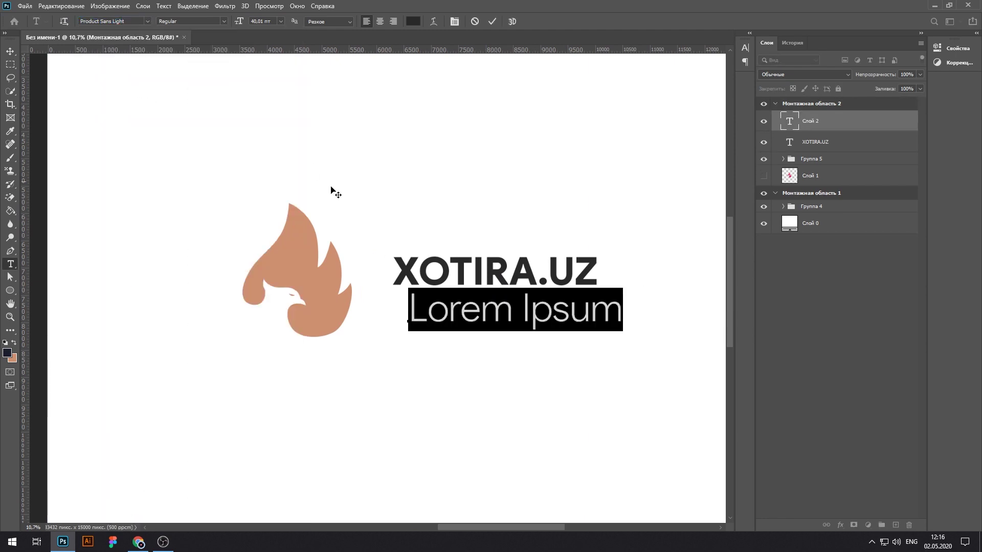
text(doim yodimizda)
key(ctrl+a)
drag(240, 21, 228, 22)
key(ctrl+Return)
Step: Scale the tagline to match the width of XOTIRA.UZ, ungroup it, and select the XOTIRA.UZ text
key(v)
key(ctrl+g)
key(ctrl+t)
drag(658, 319, 565, 301)
key(Return)
key(ctrl+shift+g)
click(573, 391)
scroll(508, 328, up, 2)
click(514, 264)
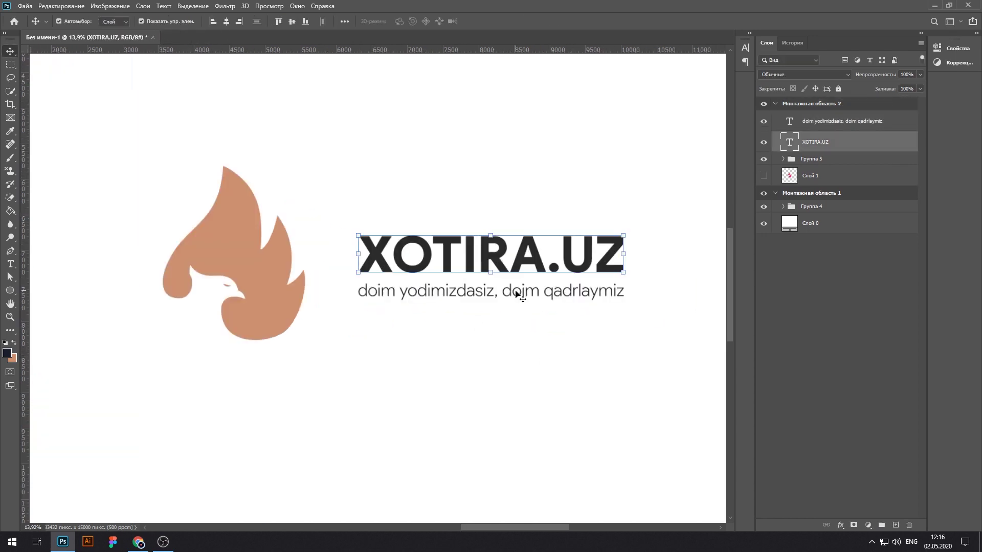
Step: Group the XOTIRA.UZ text with its tagline, and vertically center both the text group and the icon group on the artboard
shift+click(515, 294)
key(ctrl+g)
scroll(461, 310, down, 5)
click(293, 22)
click(356, 272)
click(783, 130)
click(293, 22)
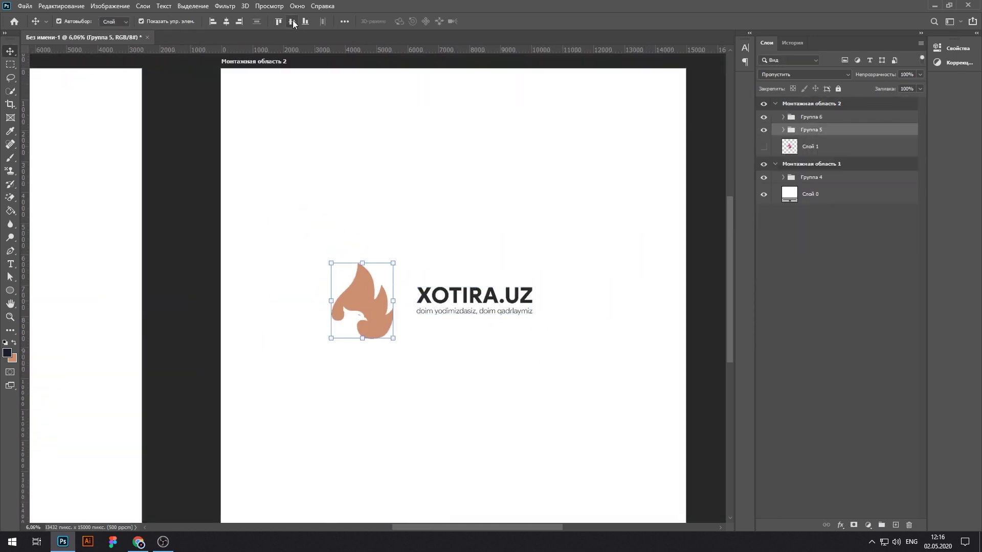
Step: Scale the tan icon down slightly and place it closer to the XOTIRA.UZ text
scroll(566, 275, up, 1)
drag(334, 322, 331, 322)
key(Return)
click(424, 370)
scroll(424, 370, down, 4)
Step: Recolour both the tagline and the XOTIRA.UZ text inside the text group to white
click(444, 329)
click(783, 117)
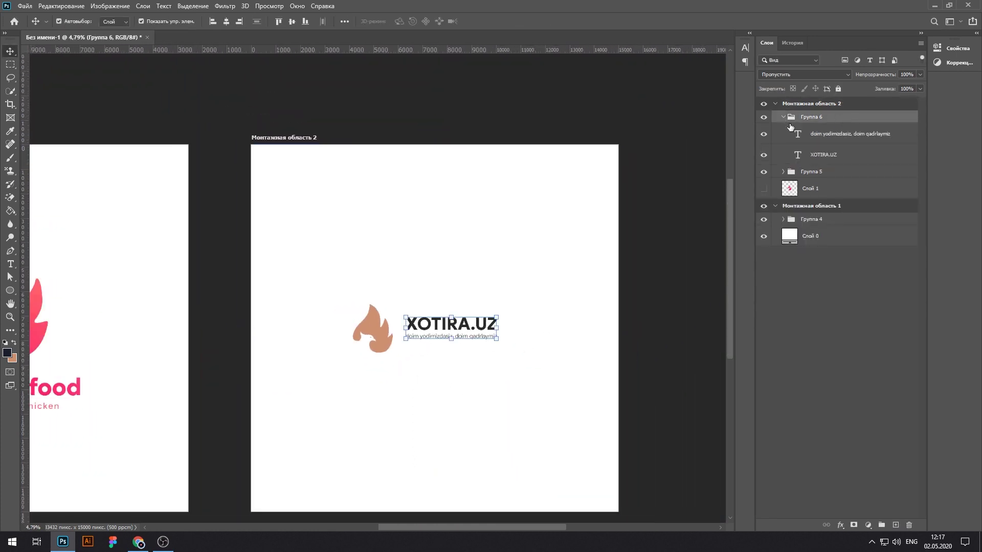
double_click(798, 134)
click(413, 21)
drag(495, 158, 462, 129)
click(685, 125)
double_click(798, 154)
click(413, 21)
click(673, 127)
click(783, 117)
Step: Draw a rectangle covering the whole second artboard, fill it with the dark navy foreground colour, and place it behind the logo layers
right_click(10, 291)
click(56, 290)
drag(249, 144, 622, 515)
click(127, 22)
click(192, 41)
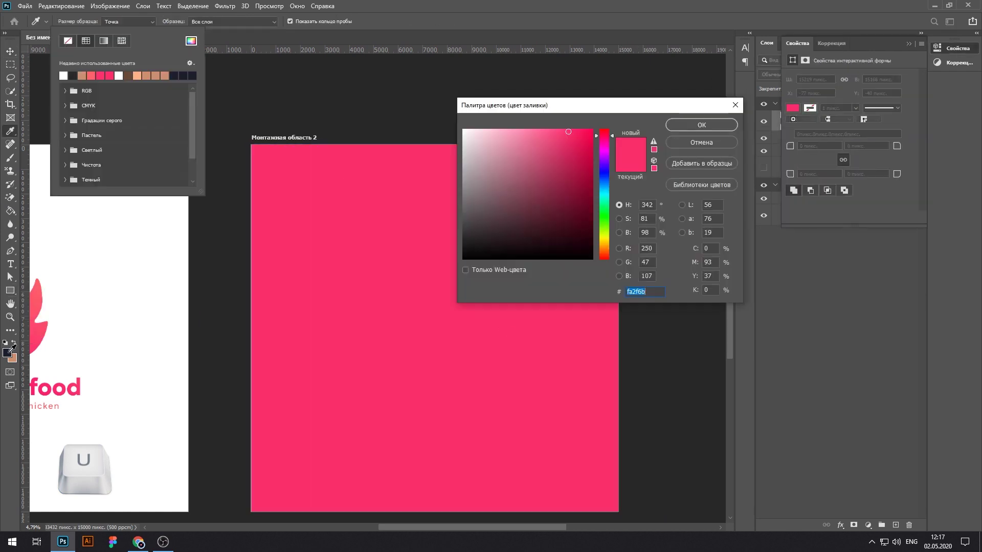
click(7, 353)
click(702, 126)
click(909, 44)
drag(850, 121, 844, 176)
Step: Reduce the tan icon group slightly further and adjust its spacing beside the XOTIRA.UZ text
key(v)
click(653, 162)
drag(434, 176, 414, 184)
drag(435, 287, 470, 285)
drag(315, 228, 337, 228)
key(ctrl+z)
click(783, 130)
click(790, 130)
drag(312, 243, 321, 236)
key(Return)
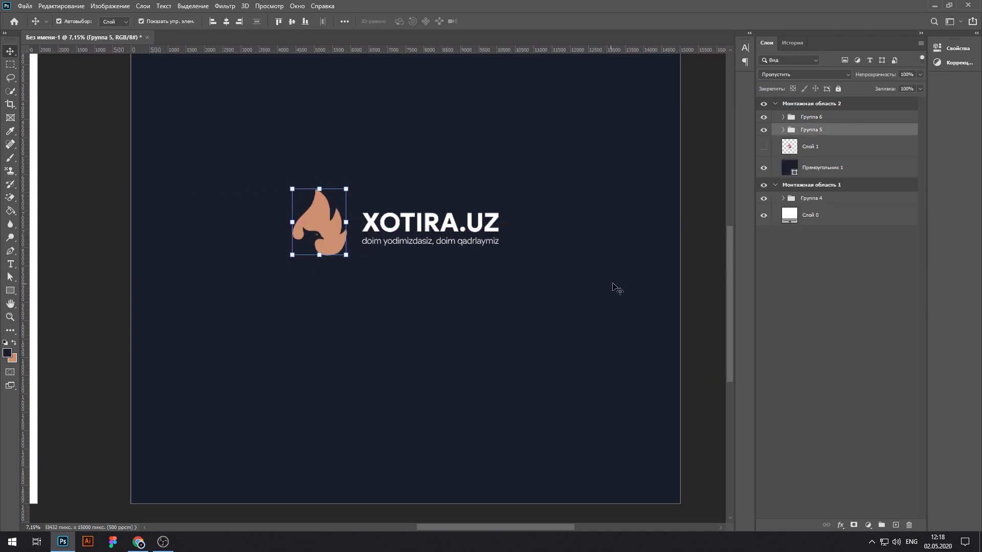
click(616, 287)
Step: Place a copy of the tan flame shape on its own layer above the logo groups
drag(624, 254, 608, 249)
click(393, 225)
click(783, 130)
click(792, 129)
click(793, 117)
key(ctrl+v)
Step: Enlarge the copied flame and position it over the artboard's lower-left corner, partly outside the artboard
drag(439, 252, 452, 365)
key(ctrl+t)
drag(466, 307, 308, 400)
drag(348, 325, 370, 298)
drag(316, 378, 293, 378)
key(Return)
Step: Recolour the corner flame to a navy slightly lighter than the background and refine its size in the corner
double_click(794, 126)
click(435, 184)
click(619, 233)
drag(606, 237, 605, 225)
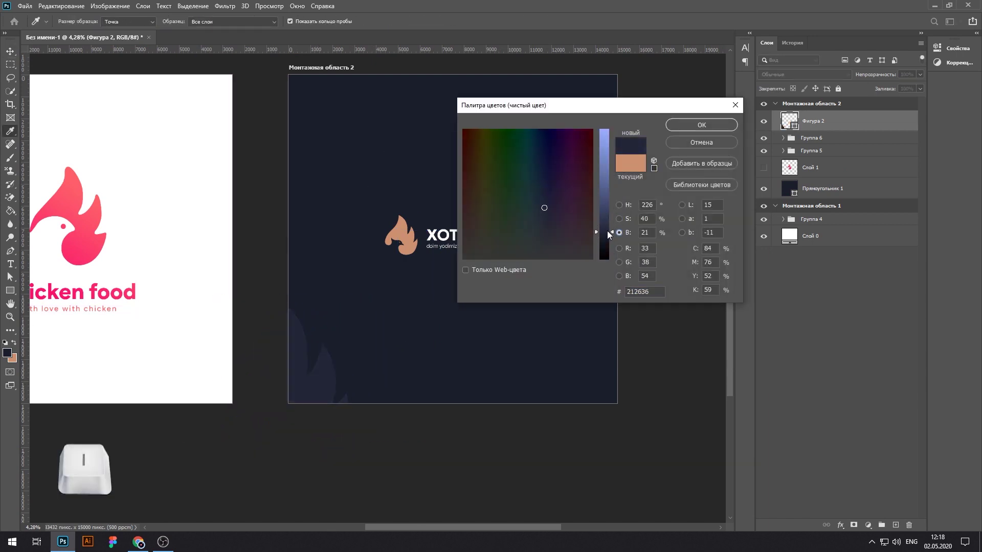
click(698, 125)
key(ctrl+t)
mouse_move(347, 456)
mouse_down()
mouse_move(360, 461)
mouse_move(362, 445)
mouse_up()
key(Return)
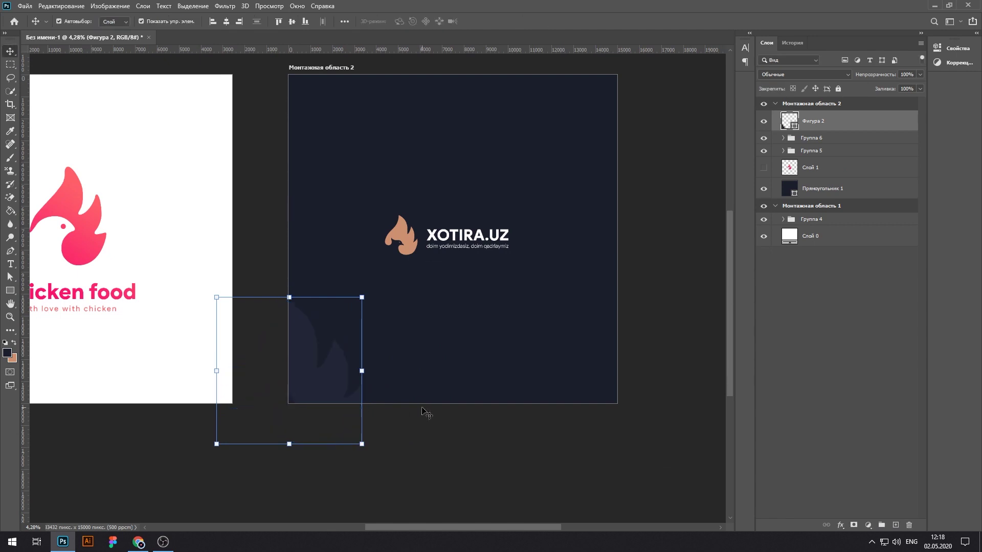
Step: Move the corner flame's nearest inner anchor point exactly onto the artboard's lower-left corner
scroll(286, 401, up, 6)
key(a)
right_click(10, 277)
click(50, 290)
click(306, 407)
mouse_move(305, 408)
mouse_down()
mouse_move(287, 418)
mouse_move(292, 409)
mouse_up()
Step: Add anchor points where the flame outline crosses the artboard's left and bottom edges
key(p)
click(291, 101)
key(a)
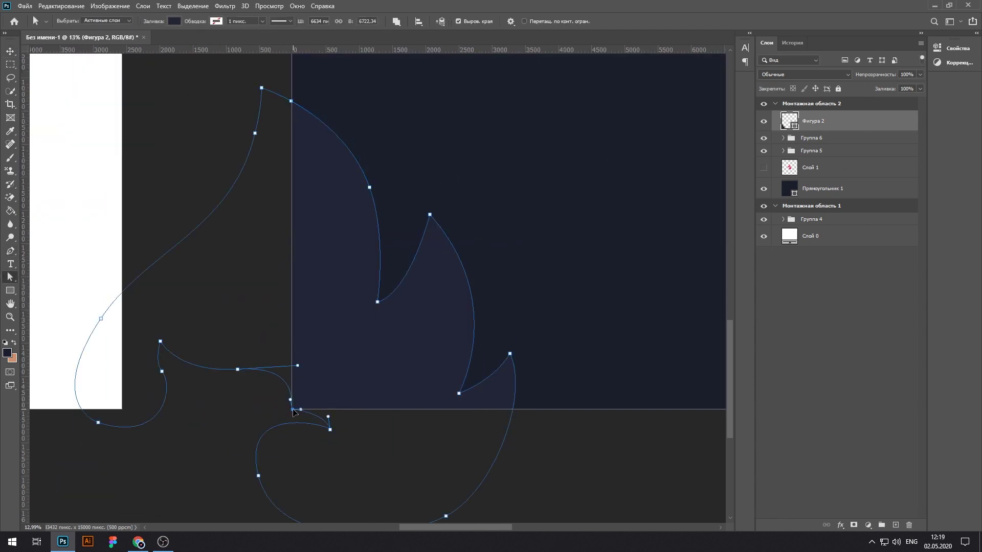
key(p)
click(512, 409)
Step: Delete all anchor points of the corner flame that lie outside the artboard
drag(465, 491, 482, 411)
click(463, 437)
click(276, 396)
click(347, 350)
click(255, 290)
click(177, 262)
click(179, 292)
click(116, 344)
click(119, 239)
drag(295, 141, 299, 230)
click(276, 143)
click(282, 97)
drag(349, 285, 326, 285)
Step: Convert the flame's corner point and two edge points to sharp corners so its outline follows the artboard edges straight
key(a)
click(471, 422)
click(479, 380)
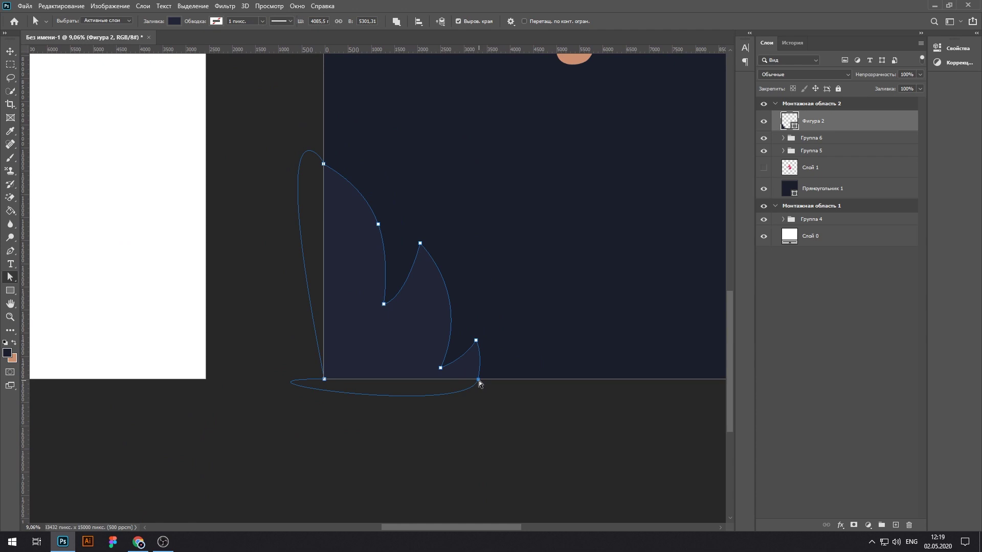
key(p)
alt+click(478, 379)
alt+click(324, 379)
alt+click(324, 164)
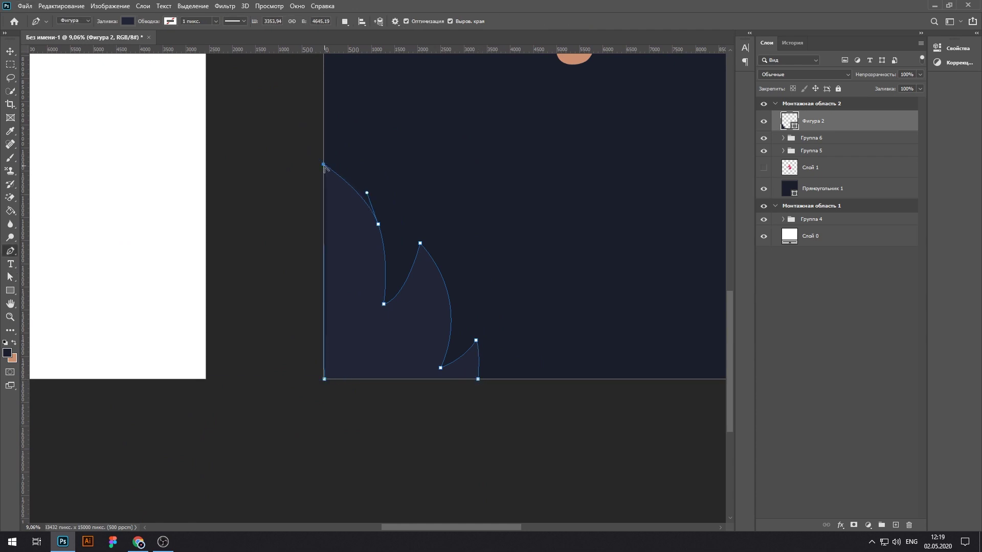
Step: Examine the trimmed corner flame against the artboard edges and the rest of the logo layout
key(v)
click(245, 195)
drag(373, 379, 360, 352)
scroll(423, 393, down, 5)
drag(472, 399, 377, 393)
scroll(471, 392, up, 6)
drag(448, 289, 510, 368)
click(863, 123)
drag(444, 411, 429, 306)
Step: Switch to Chrome and copy the designer's name from the Dribbble profile page
key(alt+Tab)
drag(94, 187, 225, 188)
key(ctrl+c)
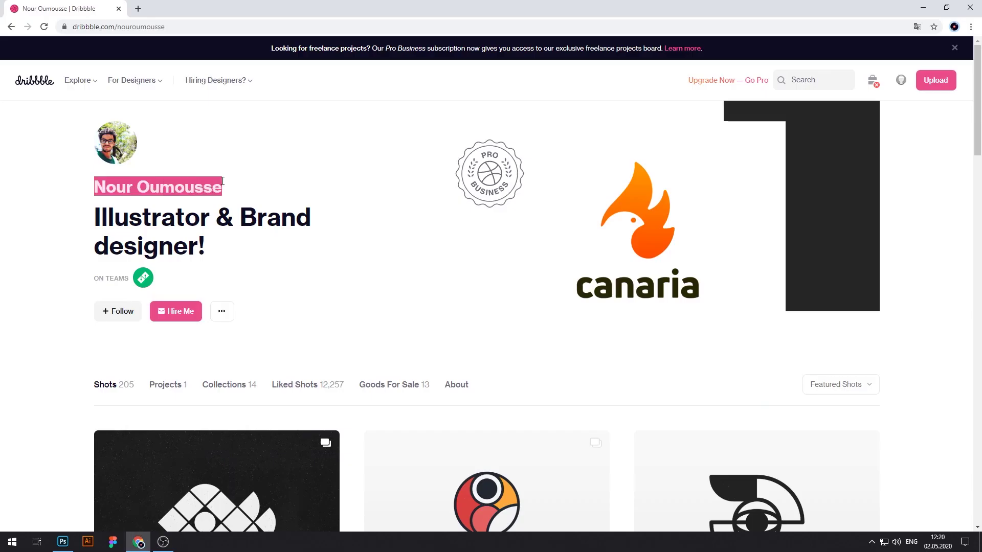
Step: Return to Photoshop and start a text line near the second artboard's bottom edge with a smaller font size and white colour
key(alt+Tab)
key(t)
click(368, 436)
drag(238, 21, 226, 19)
click(414, 21)
click(209, 402)
click(619, 205)
click(382, 183)
key(Return)
Step: Enter "logo idea by:" followed by the copied designer's name
text(!ogo idea by:)
key(ctrl+v)
Step: Set the whole credit line in Product Sans Regular and reduce its font size
key(ctrl+a)
double_click(119, 21)
key(BackSpace)
key(Return)
click(744, 47)
key(ctrl+Return)
key(v)
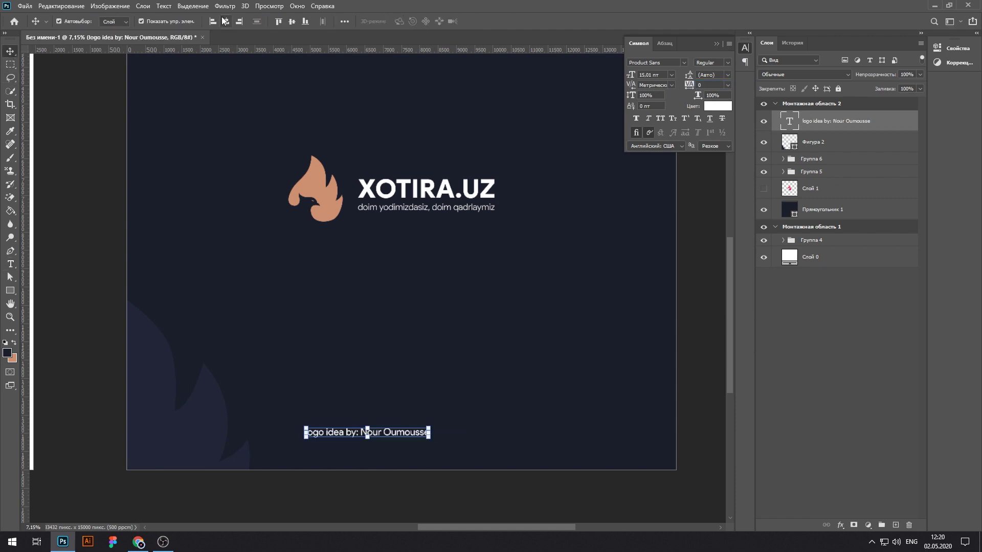
click(672, 76)
click(666, 124)
click(701, 220)
scroll(568, 294, down, 5)
scroll(517, 338, up, 7)
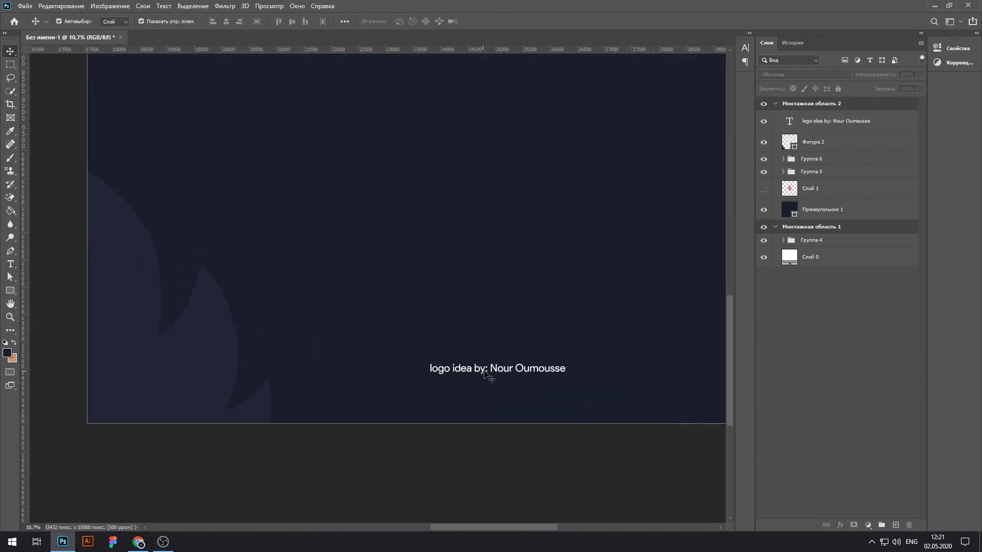
key(t)
drag(490, 369, 567, 369)
key(ctrl+Return)
scroll(496, 280, down, 3)
drag(489, 283, 428, 337)
Step: Draw a thin horizontal rectangle near the credit line and fill it with the logo icon's tan colour
key(u)
scroll(473, 407, up, 9)
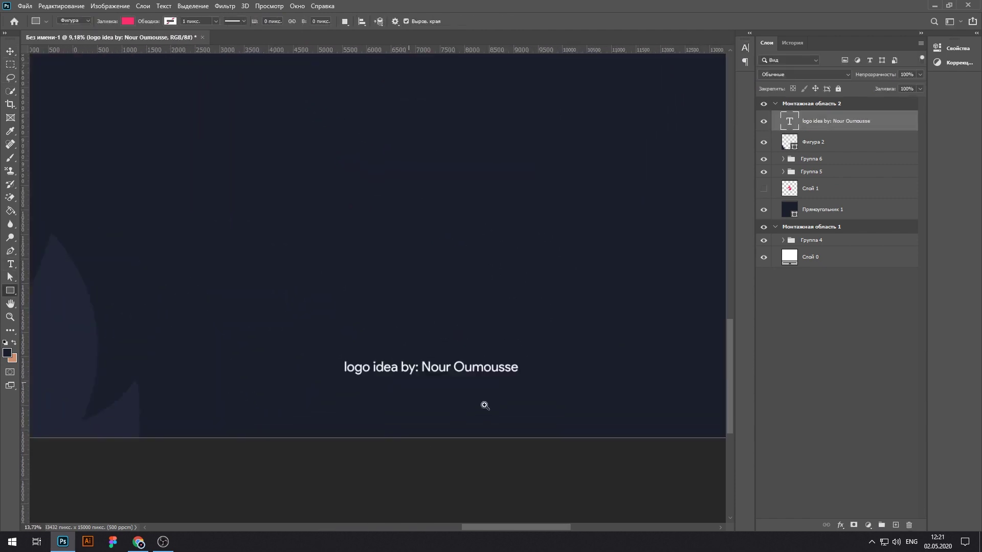
key(u)
drag(185, 337, 597, 332)
mouse_move(512, 270)
mouse_down()
mouse_move(465, 263)
mouse_move(433, 433)
mouse_up()
key(u)
click(128, 20)
click(191, 41)
click(269, 64)
key(Return)
Step: Resize the tan bar to the credit line's width and position it just beneath the text as an underline
key(ctrl+t)
drag(487, 474, 614, 434)
drag(641, 390, 640, 391)
drag(102, 394, 620, 405)
drag(279, 397, 285, 397)
scroll(402, 390, down, 8)
key(Return)
Step: Group the designer credit text with its tan underline and reposition the group near the navy artboard's lower edge, centred horizontally
shift+click(495, 373)
key(ctrl+g)
key(ctrl+t)
drag(465, 385, 463, 376)
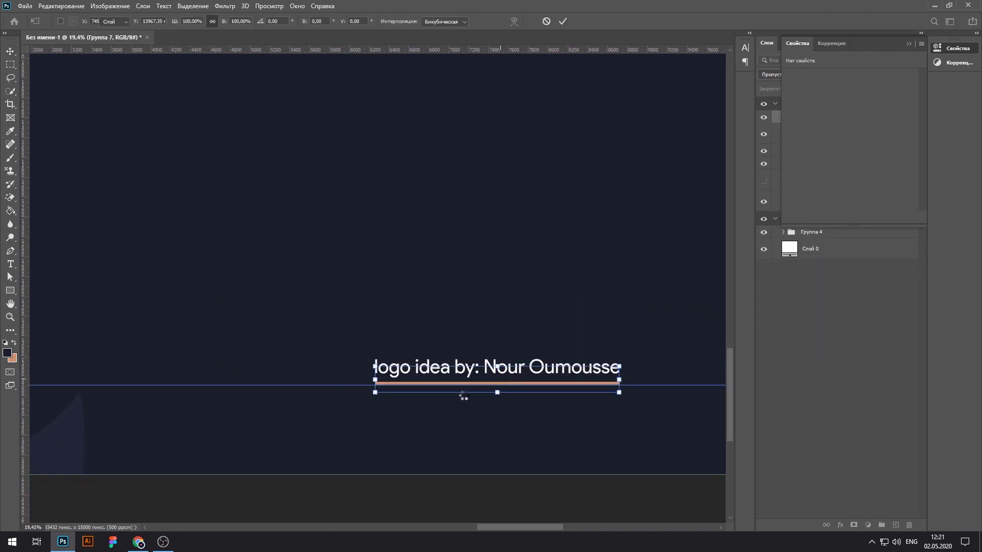
key(Return)
Step: Collapse the Properties panel and review the finished logo compositions on the artboards, ending on the desktop
scroll(462, 380, down, 8)
click(594, 204)
drag(565, 282, 539, 292)
drag(444, 240, 657, 220)
click(909, 44)
drag(639, 265, 332, 268)
drag(332, 269, 409, 288)
click(459, 286)
drag(459, 286, 472, 309)
click(625, 281)
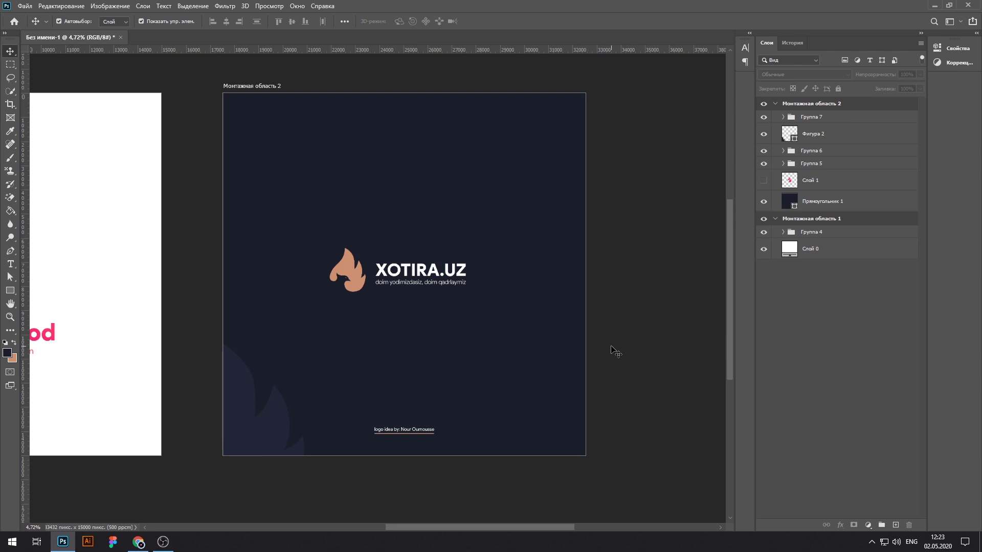
click(981, 550)
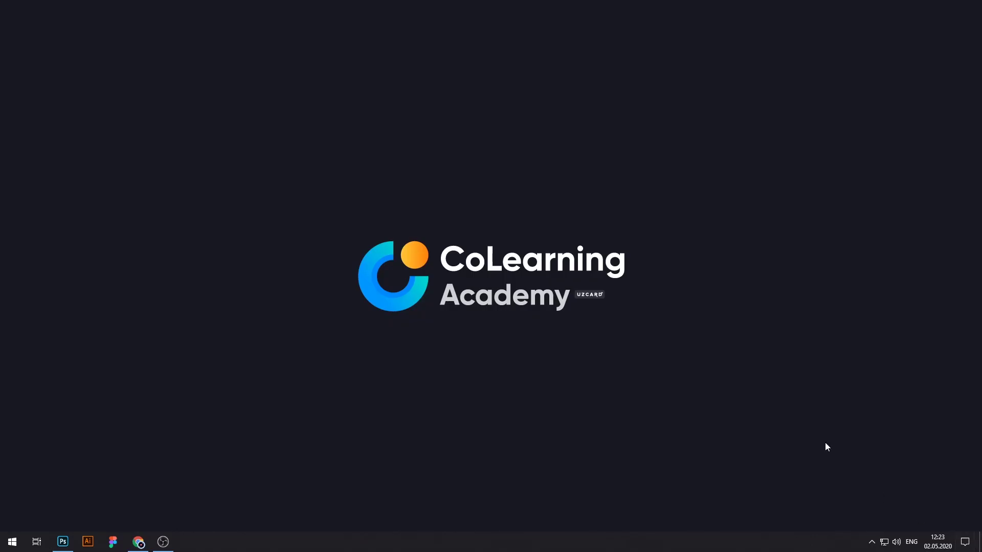